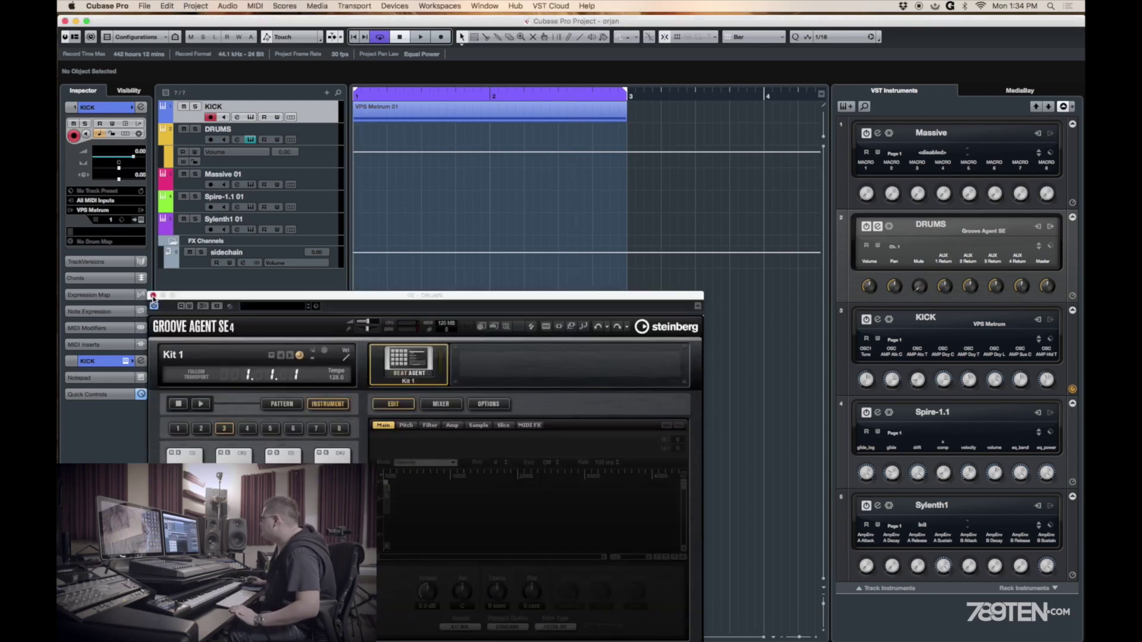
# Step: Close the Groove Agent SE4 drum plugin window
pyautogui.click(153, 295)
pyautogui.click(141, 221)
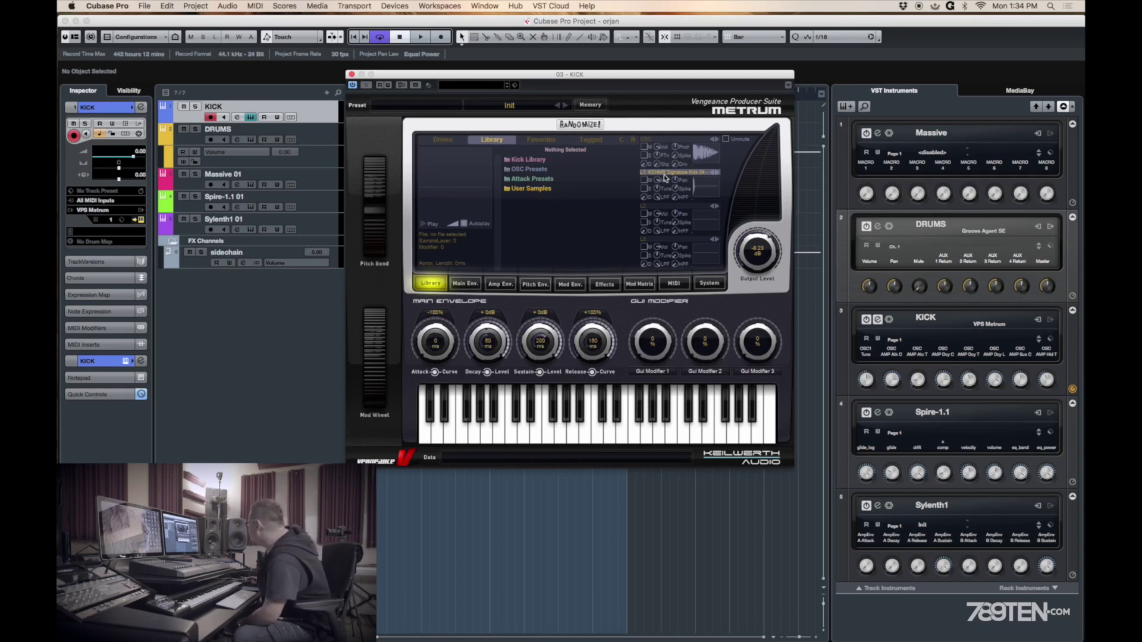
pyautogui.click(647, 149)
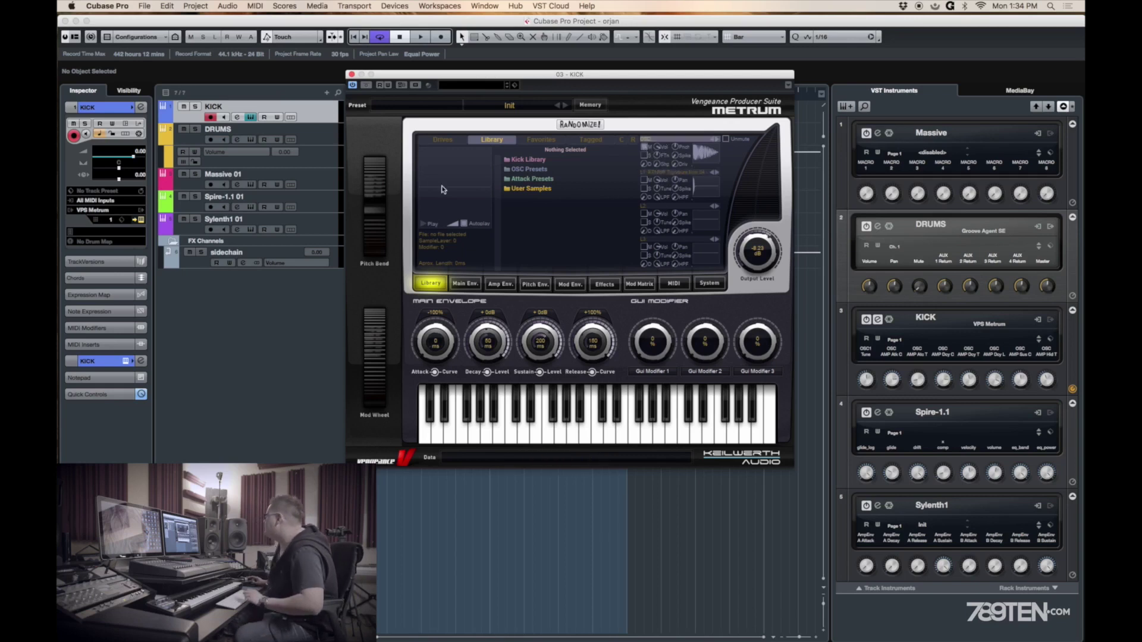
pyautogui.click(355, 42)
pyautogui.press('space')
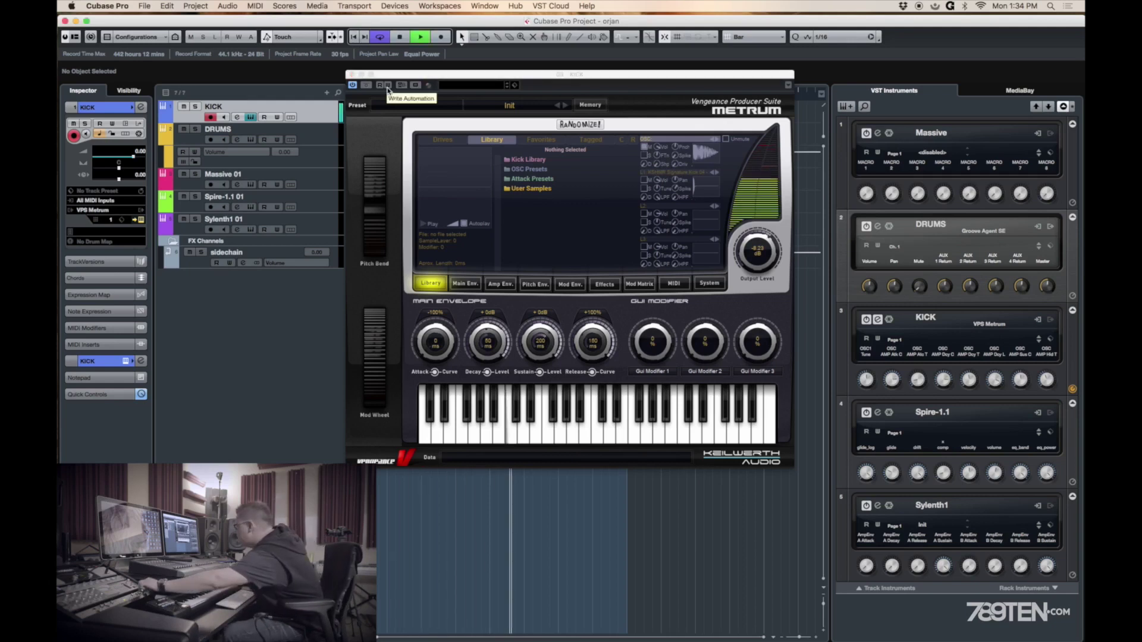
pyautogui.click(645, 148)
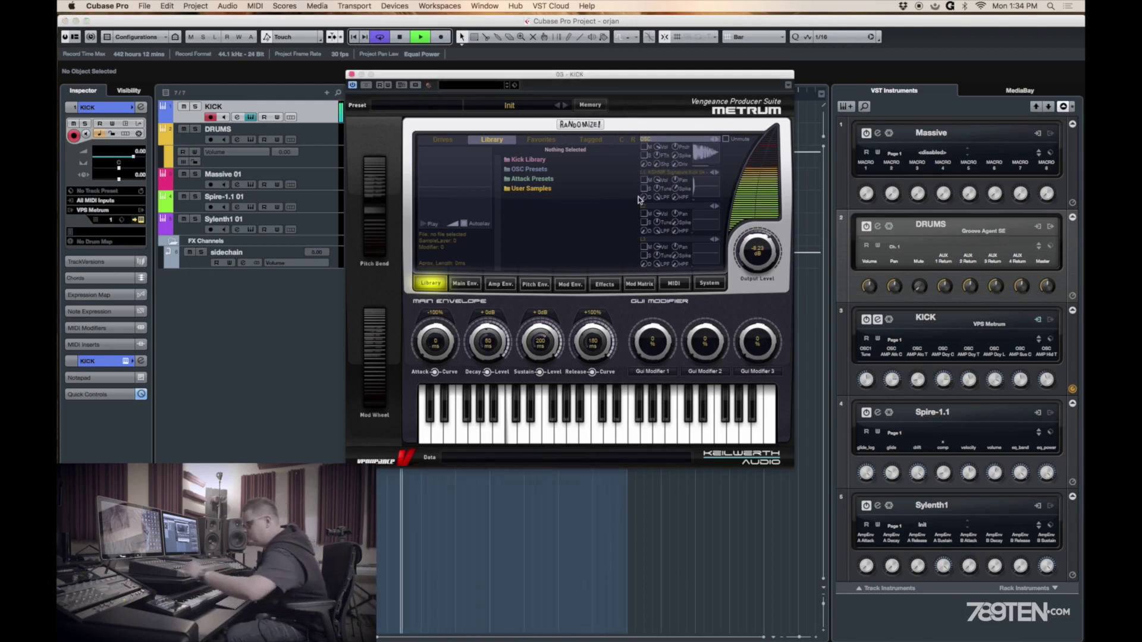
pyautogui.click(542, 284)
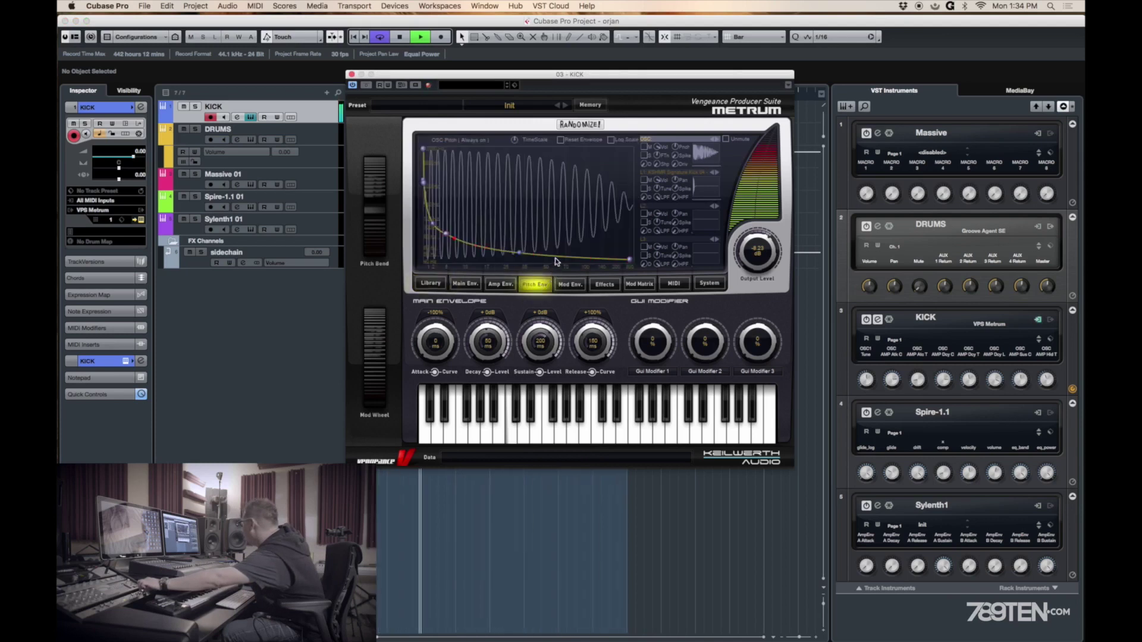
pyautogui.moveTo(632, 259)
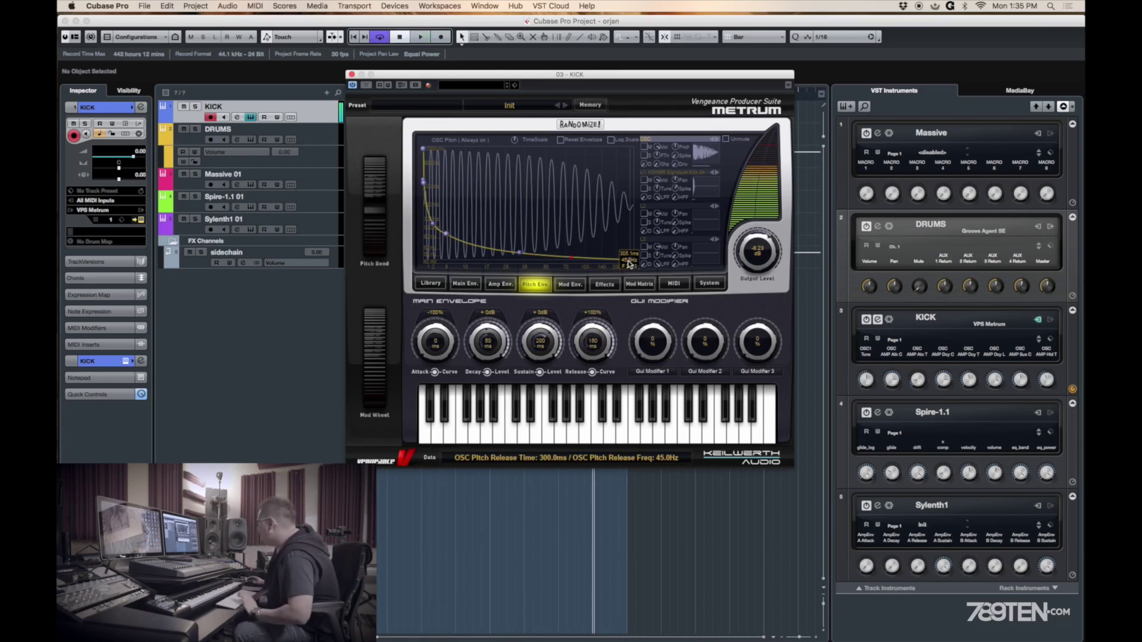
pyautogui.press('space')
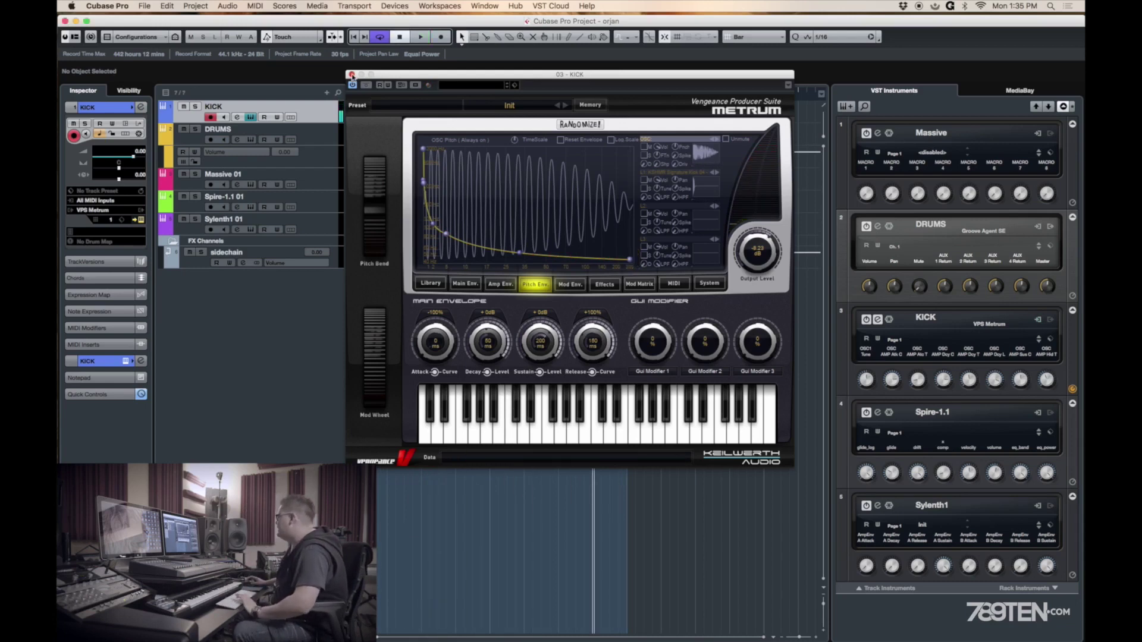
pyautogui.click(352, 75)
# Step: Return the playhead to bar 1, select Massive 01, briefly open Massive, and expand its Inspector section
pyautogui.click(357, 40)
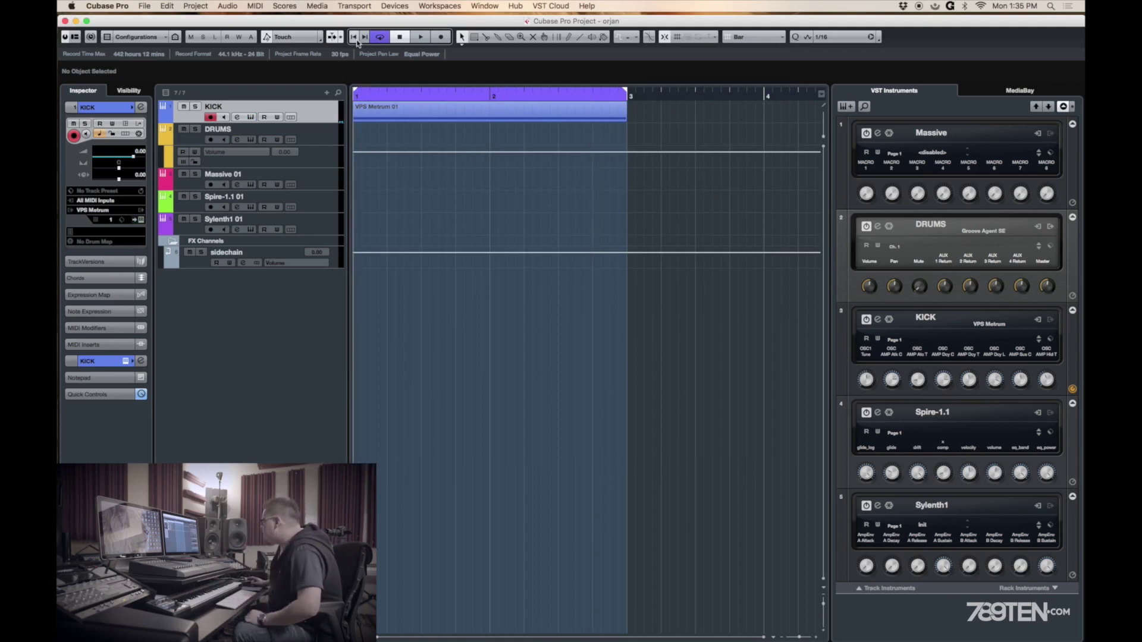
pyautogui.click(186, 182)
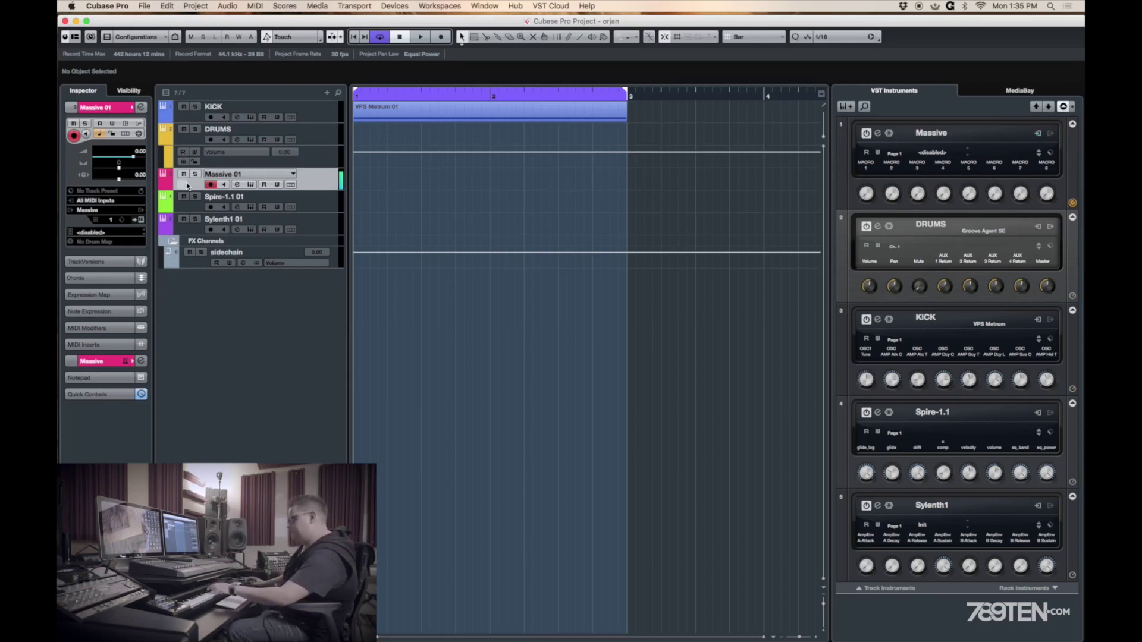
pyautogui.click(141, 220)
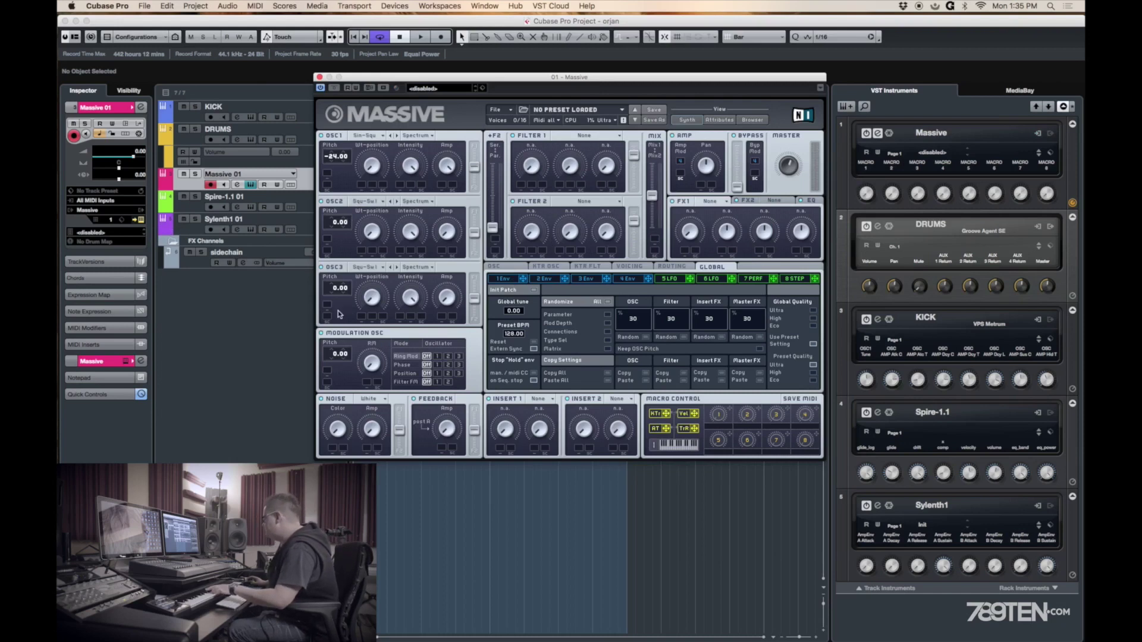
pyautogui.click(319, 78)
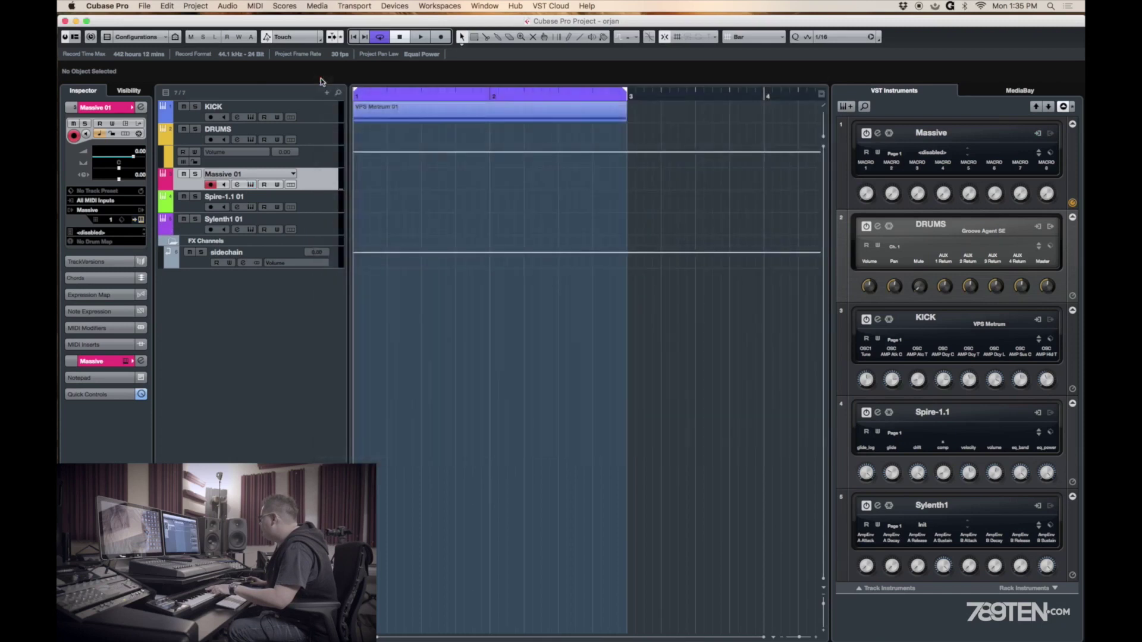
pyautogui.click(100, 363)
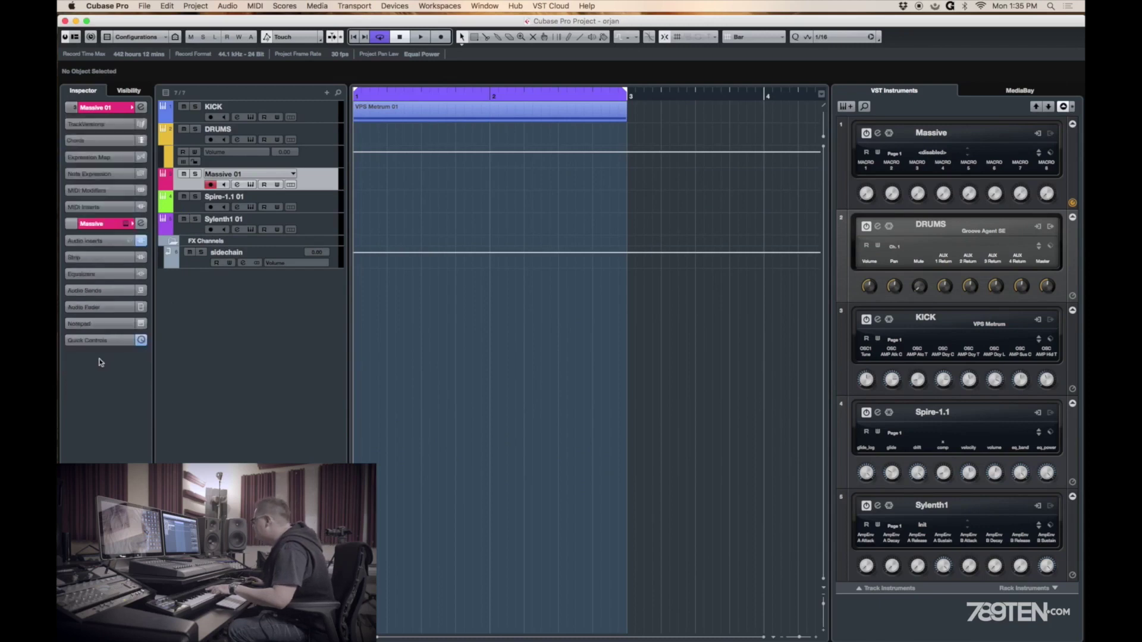
# Step: Expand Massive 01's Audio Inserts and audition the Quadrafuzz v2 distortion with and without bypass
pyautogui.click(87, 244)
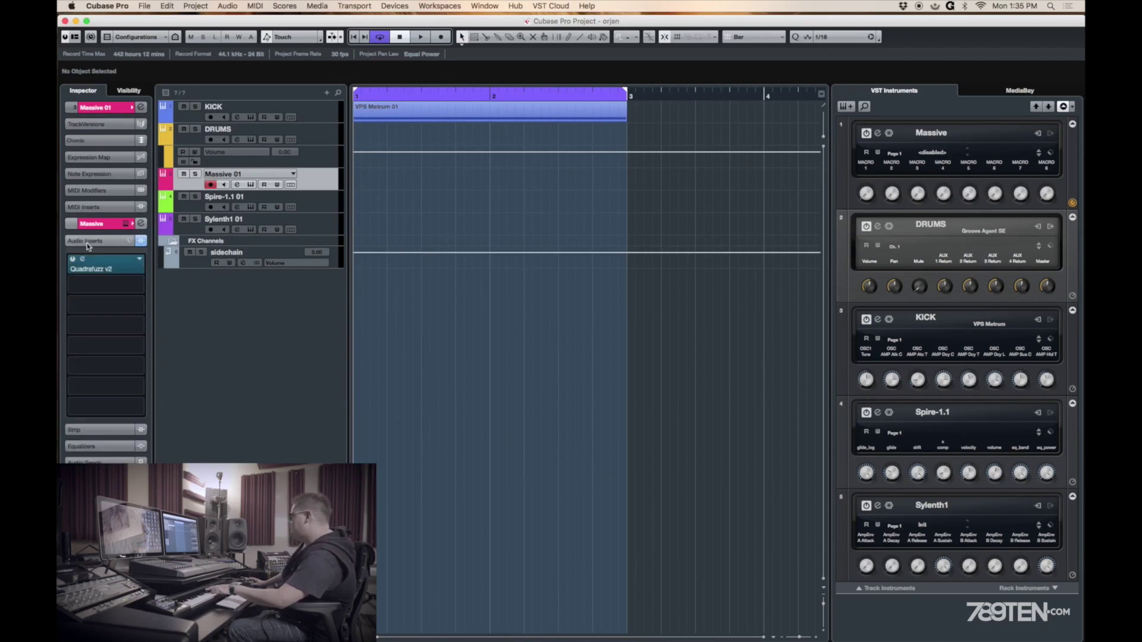
pyautogui.doubleClick(117, 273)
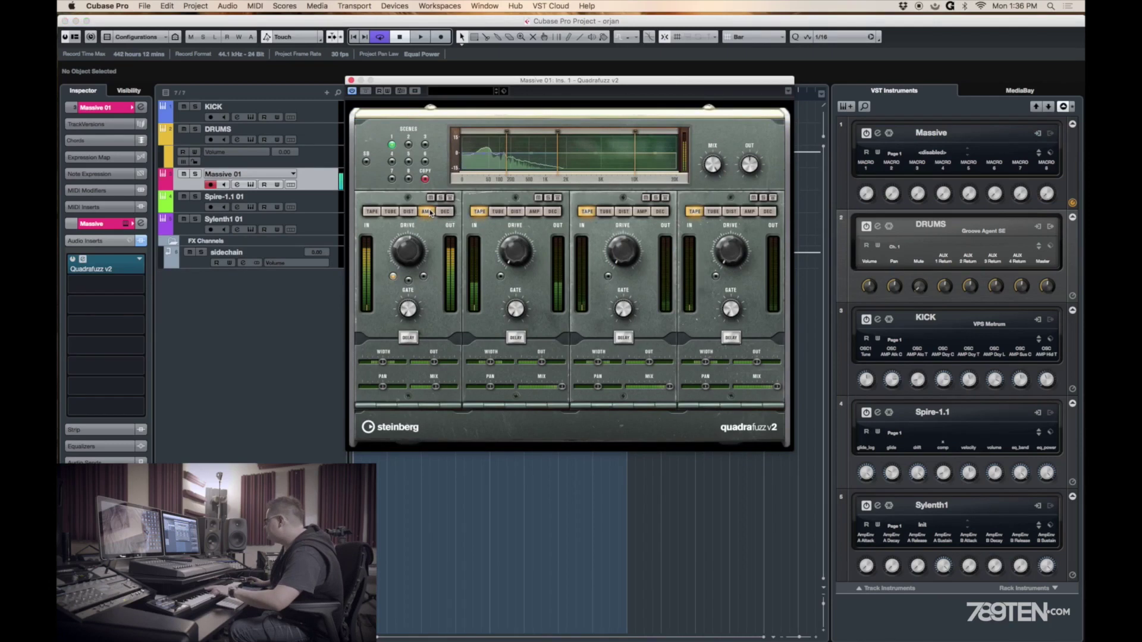
pyautogui.click(75, 260)
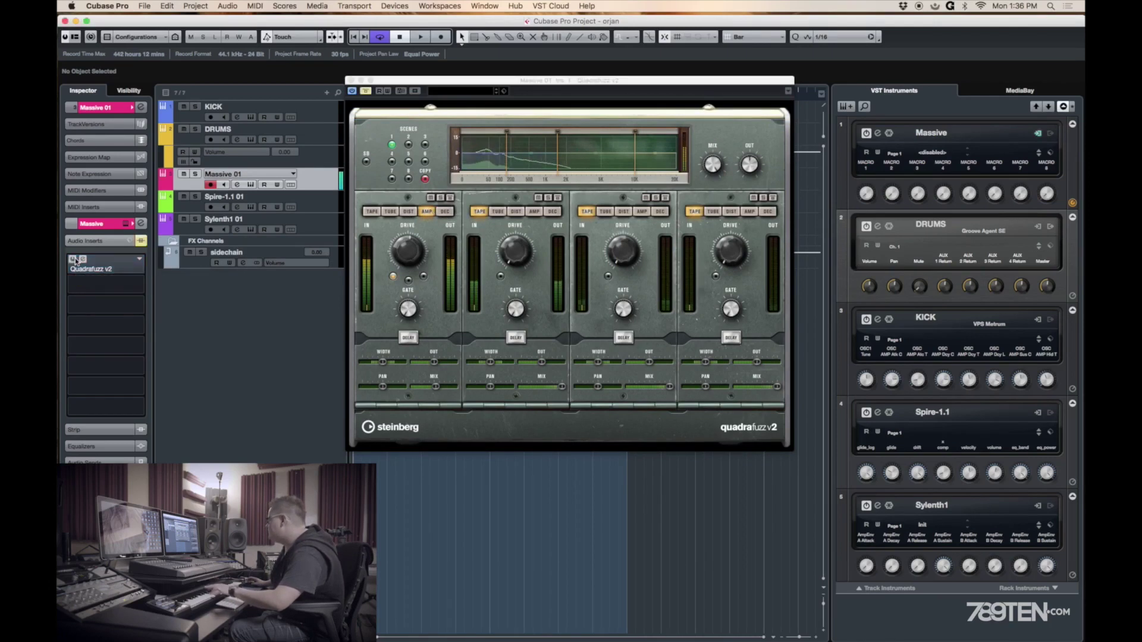
pyautogui.click(75, 260)
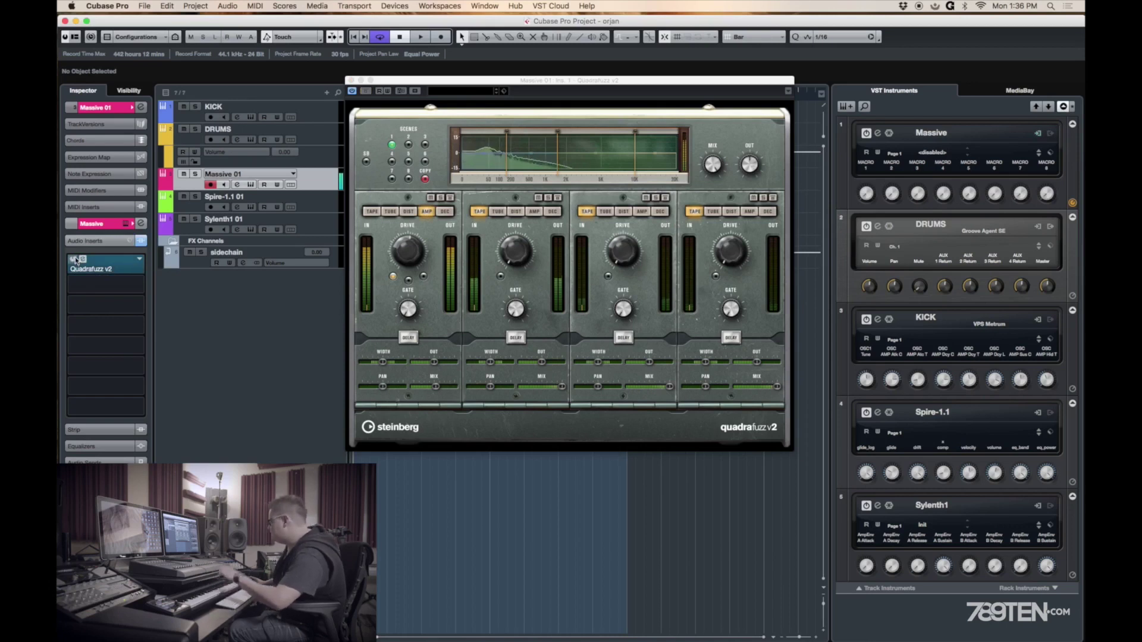
pyautogui.click(351, 81)
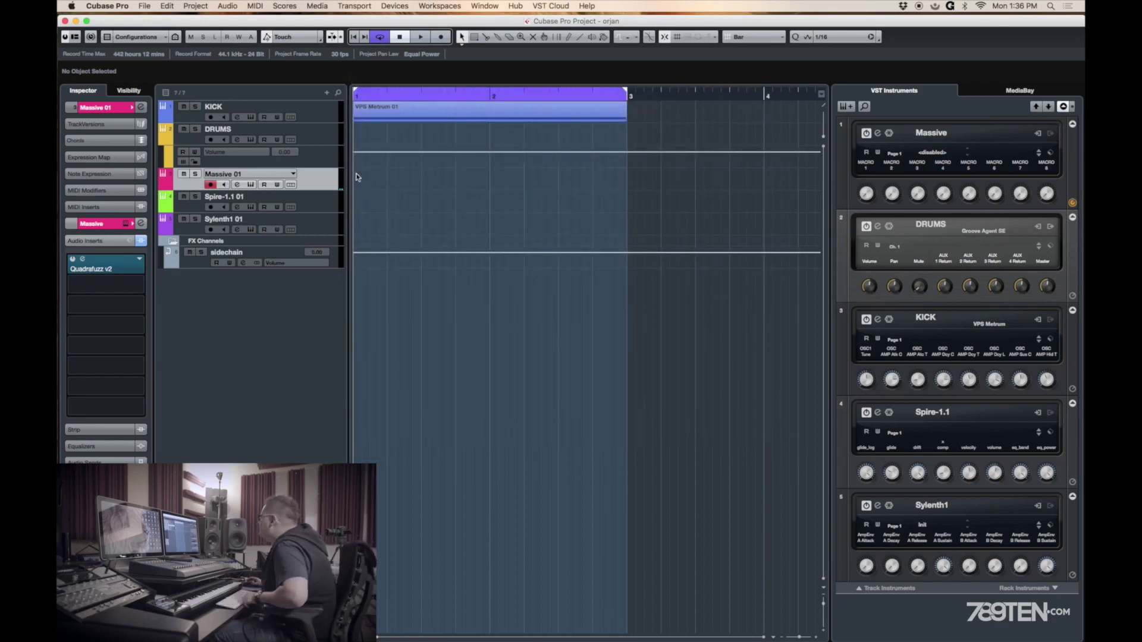
# Step: Record a Massive 01 bass part from bar 1, stopping after about bar 3
pyautogui.click(420, 38)
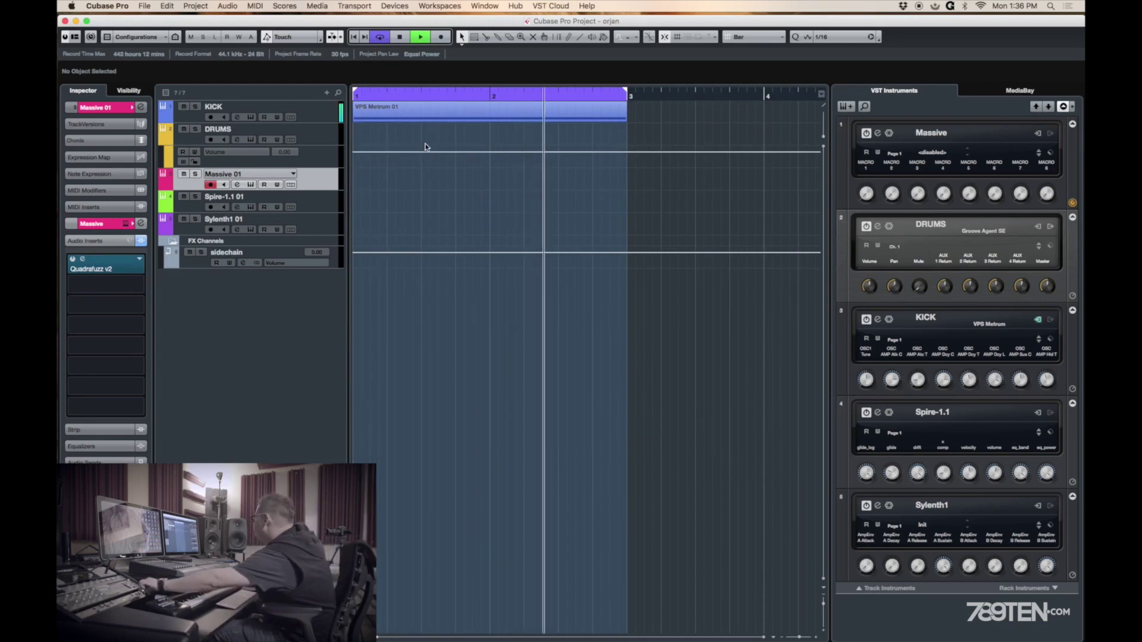
pyautogui.click(443, 37)
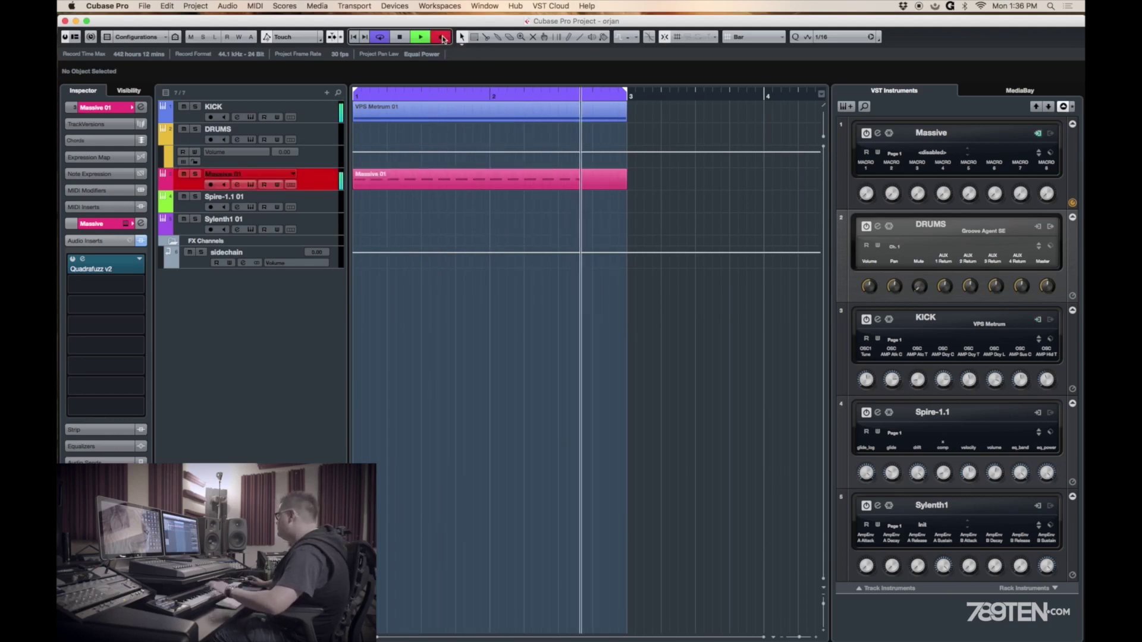
pyautogui.click(443, 38)
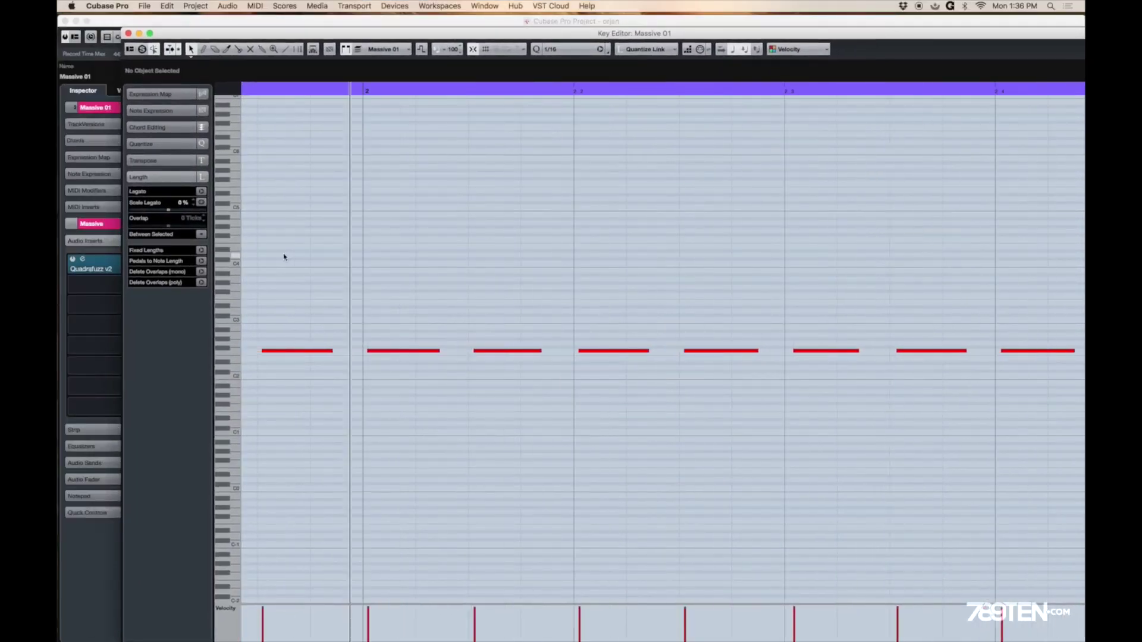
# Step: Select all the recorded Massive 01 notes and quantize them to the grid
pyautogui.press('super+a')
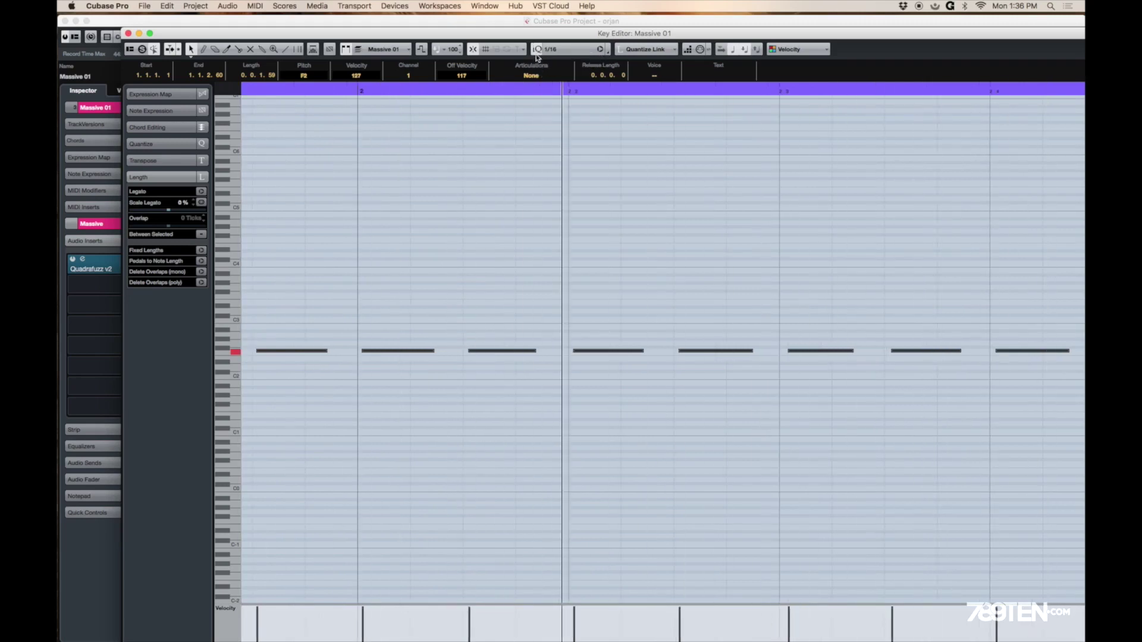
pyautogui.press('q')
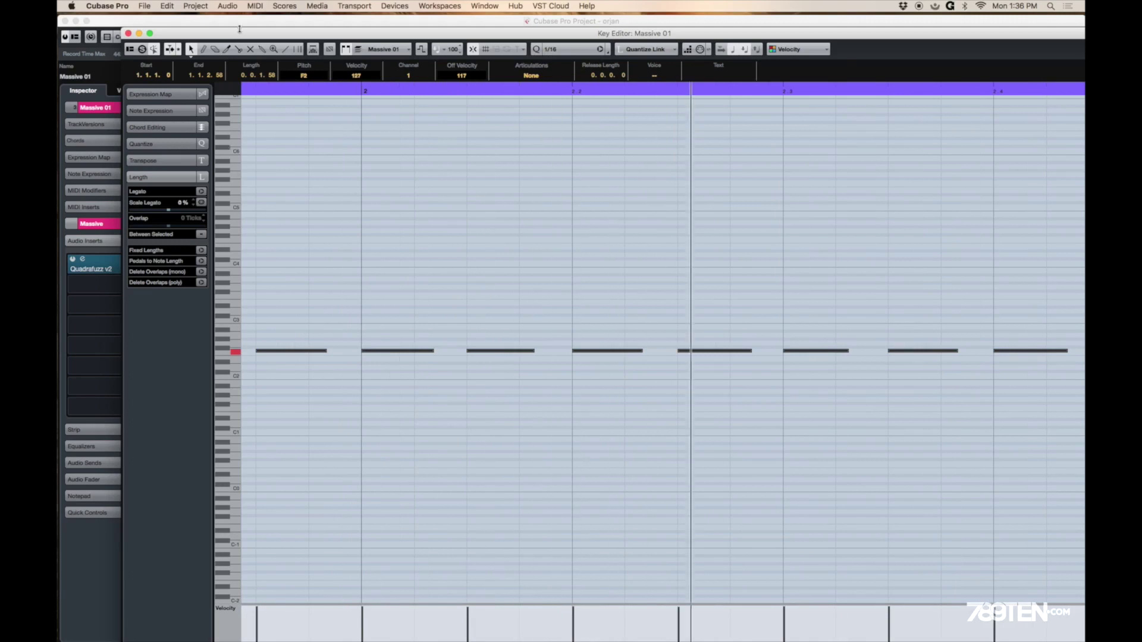
pyautogui.press('h')
# Step: Apply MIDI Fixed Lengths and Legato to the notes, then shorten them to leave small gaps
pyautogui.click(225, 6)
pyautogui.moveTo(255, 6)
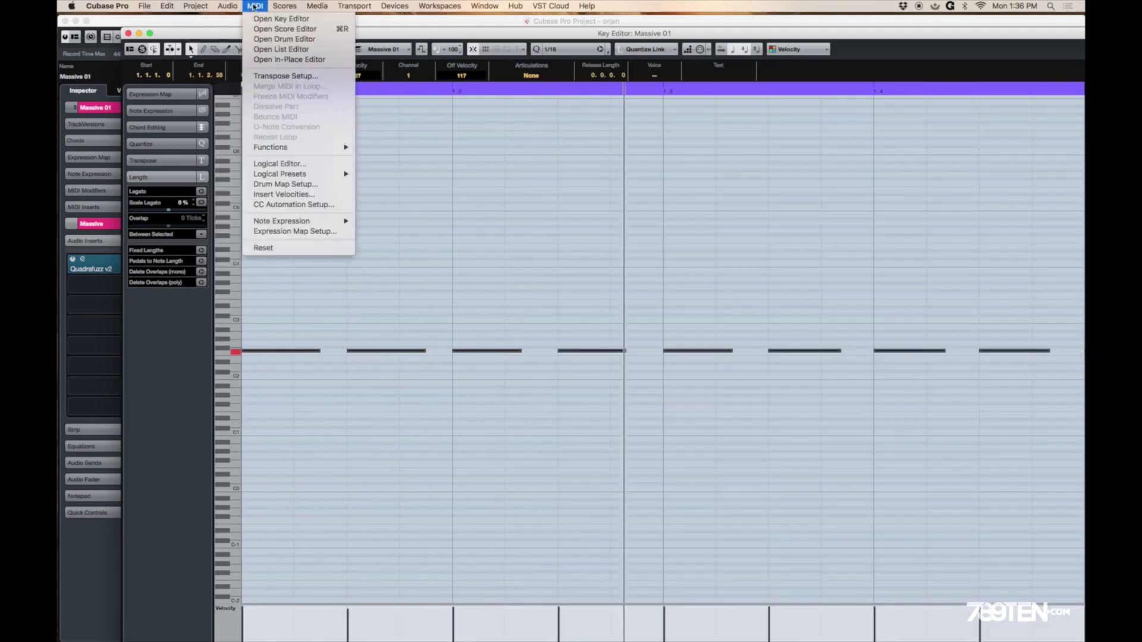
pyautogui.moveTo(309, 148)
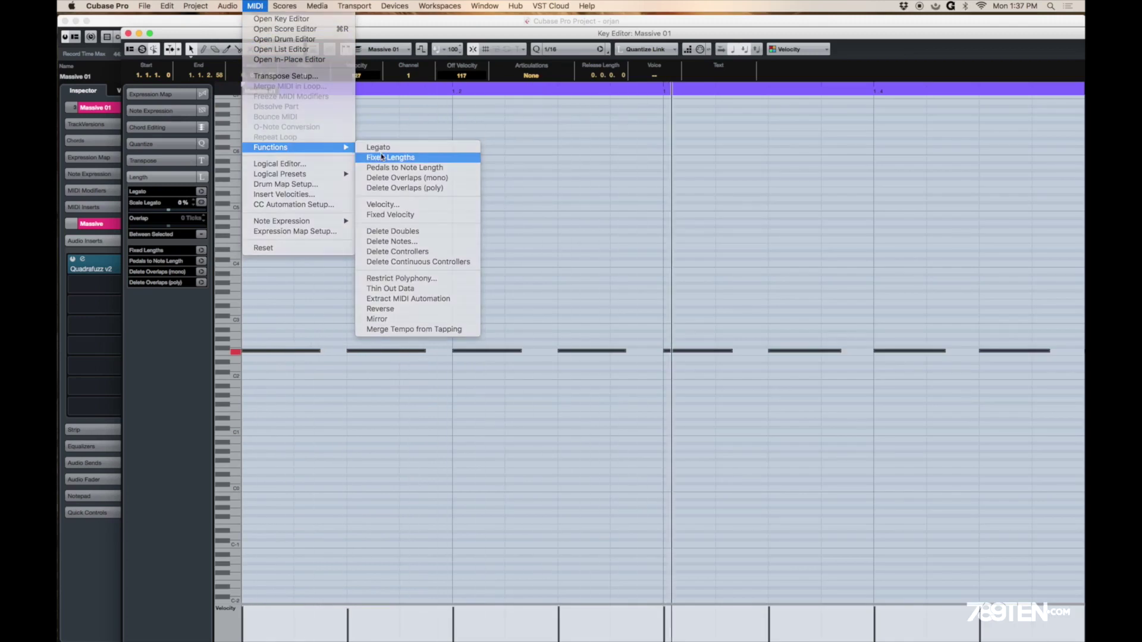
pyautogui.click(383, 158)
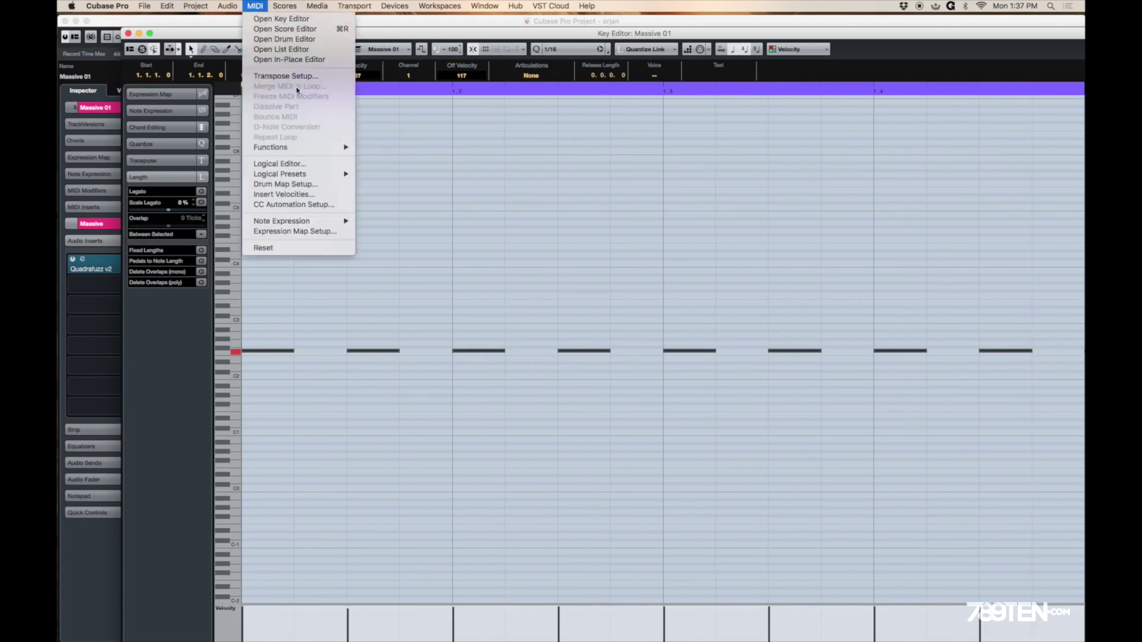
pyautogui.moveTo(292, 151)
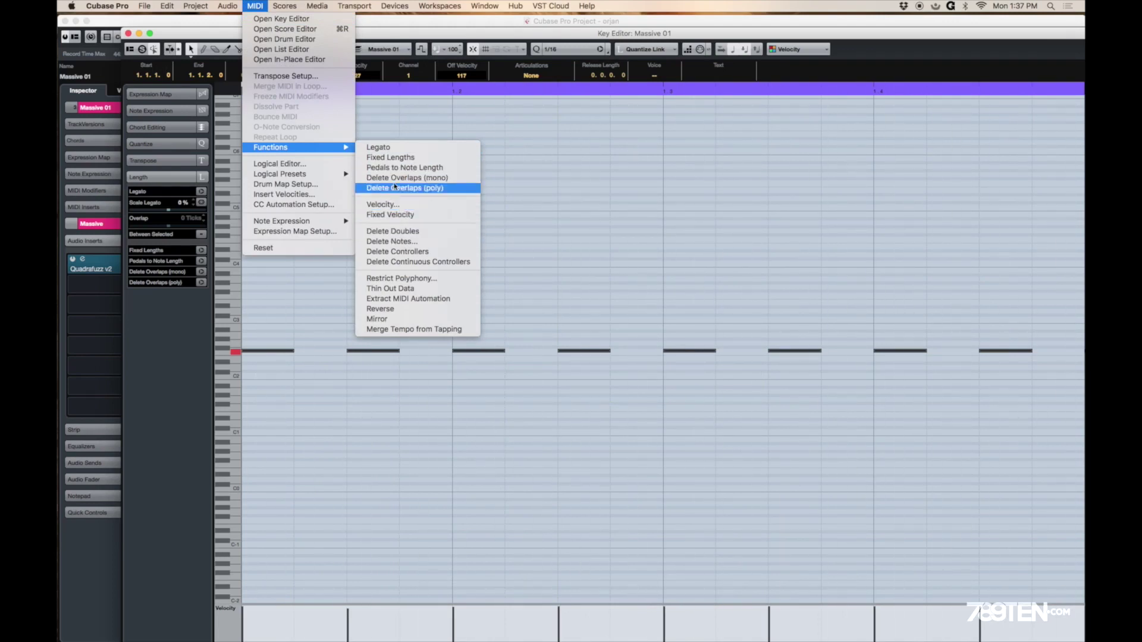
pyautogui.click(387, 149)
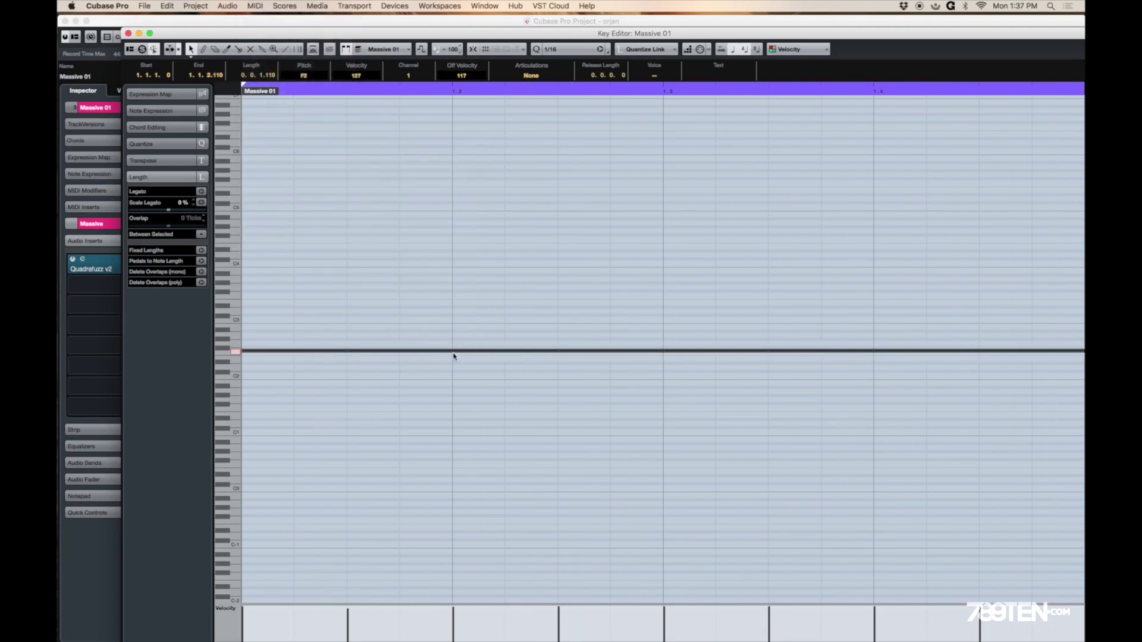
pyautogui.moveTo(450, 352); pyautogui.dragTo(439, 351)
pyautogui.press('space')
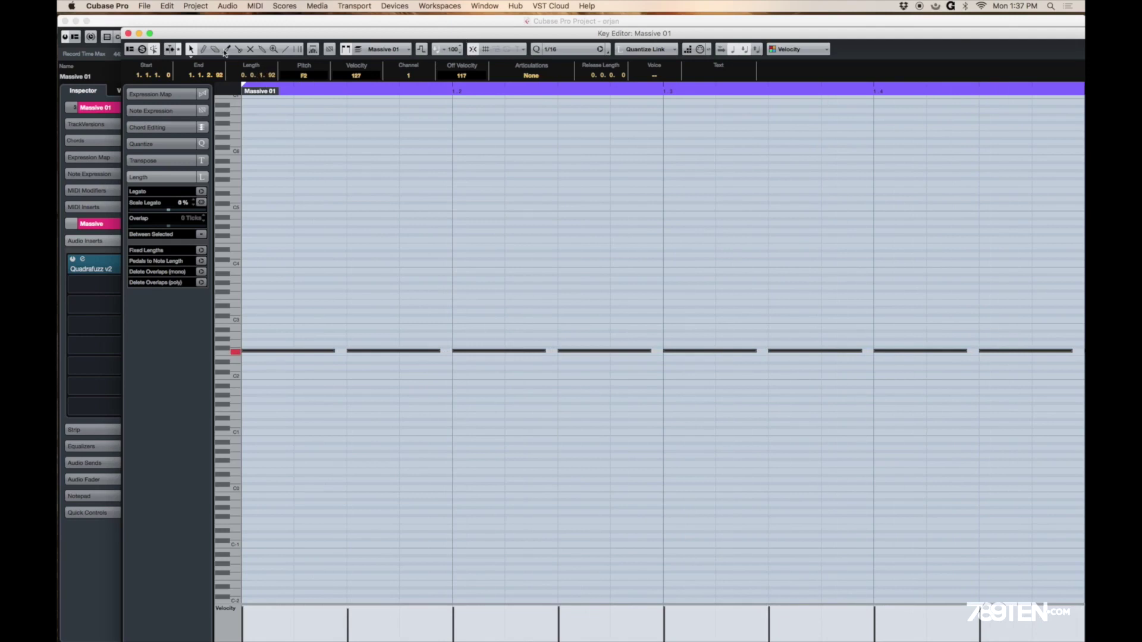
# Step: Close the Key Editor, set Massive 01's volume to -5.00, unmute KICK, and stop playback
pyautogui.click(129, 34)
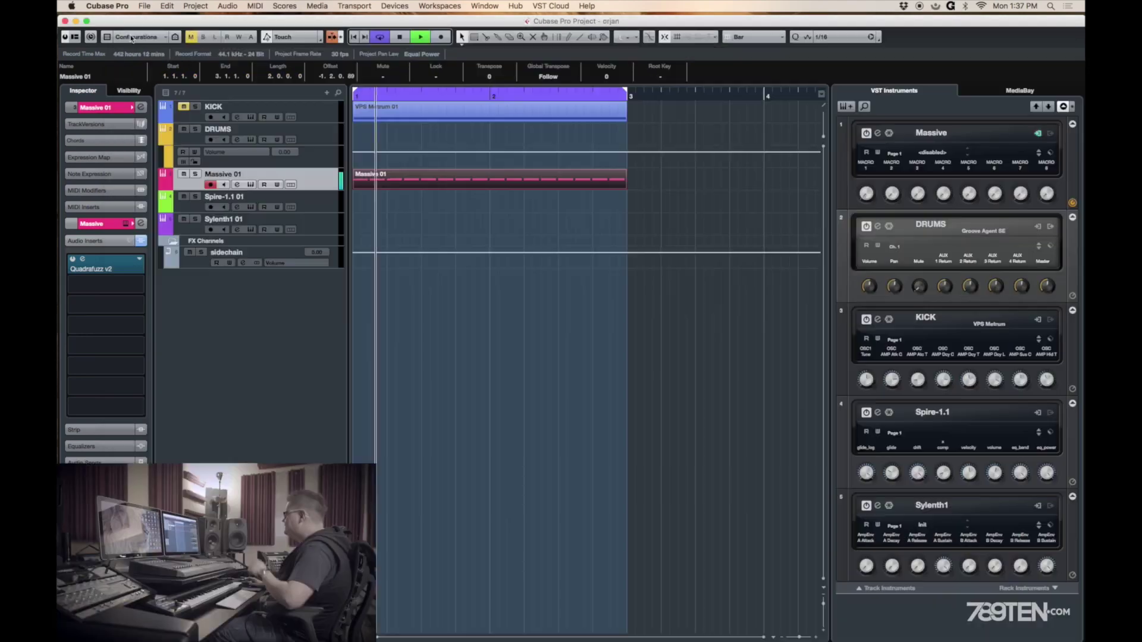
pyautogui.click(184, 114)
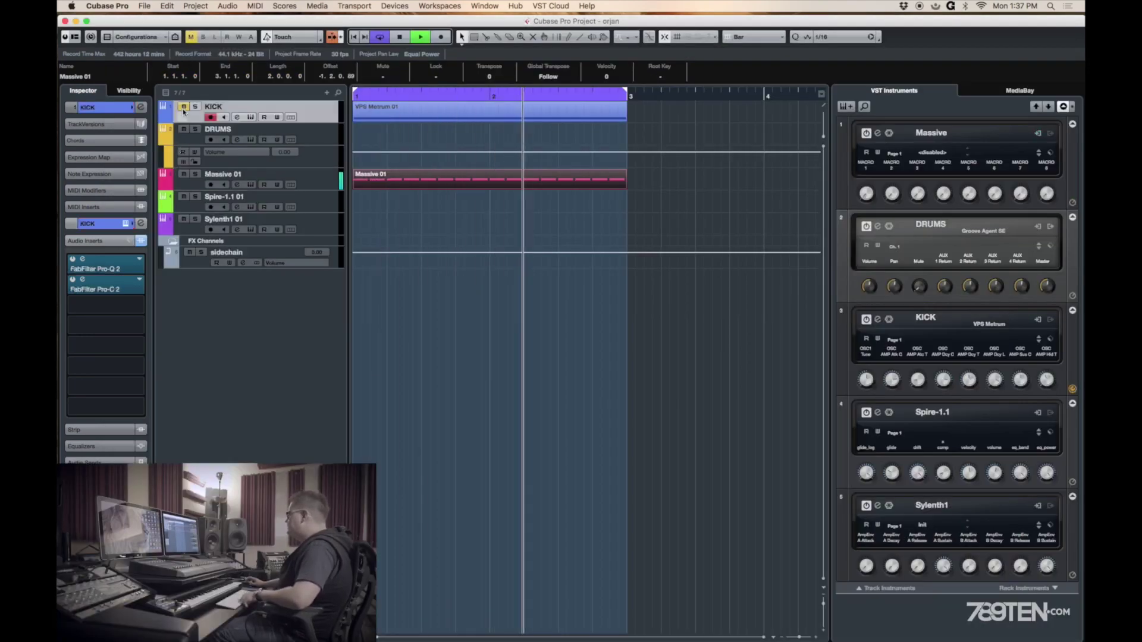
pyautogui.click(188, 189)
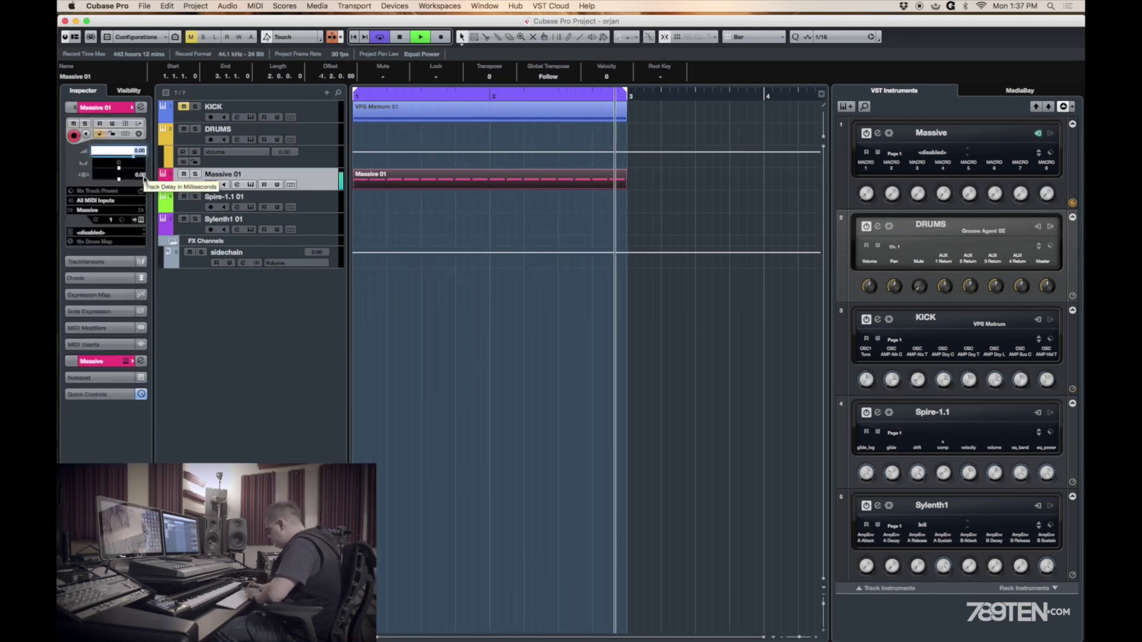
pyautogui.write('-5')
pyautogui.press('Return')
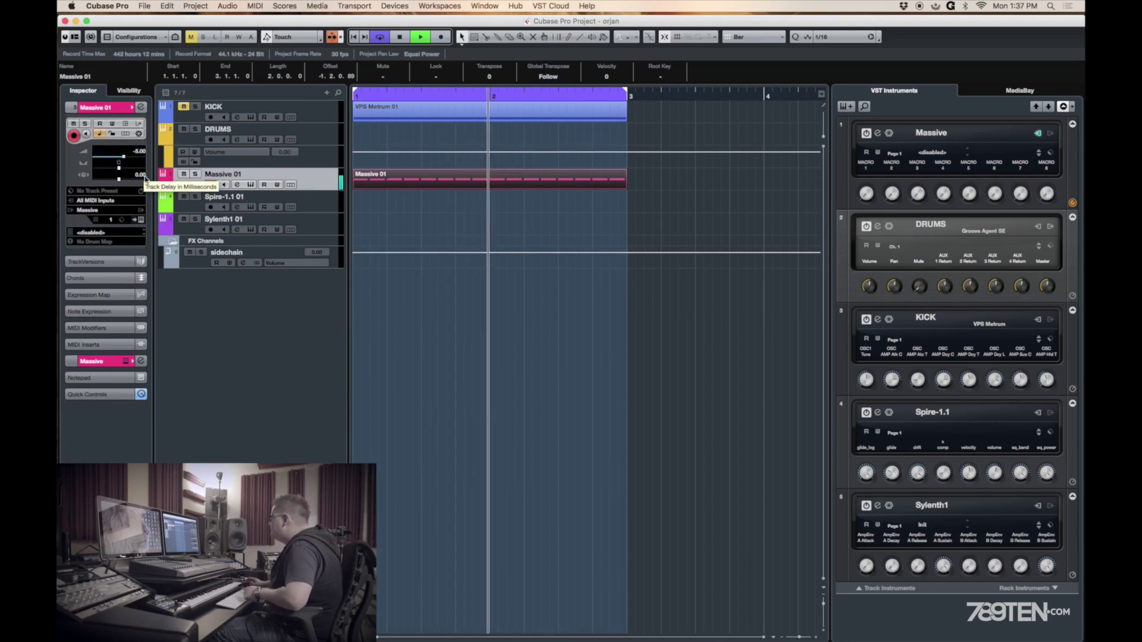
pyautogui.click(184, 108)
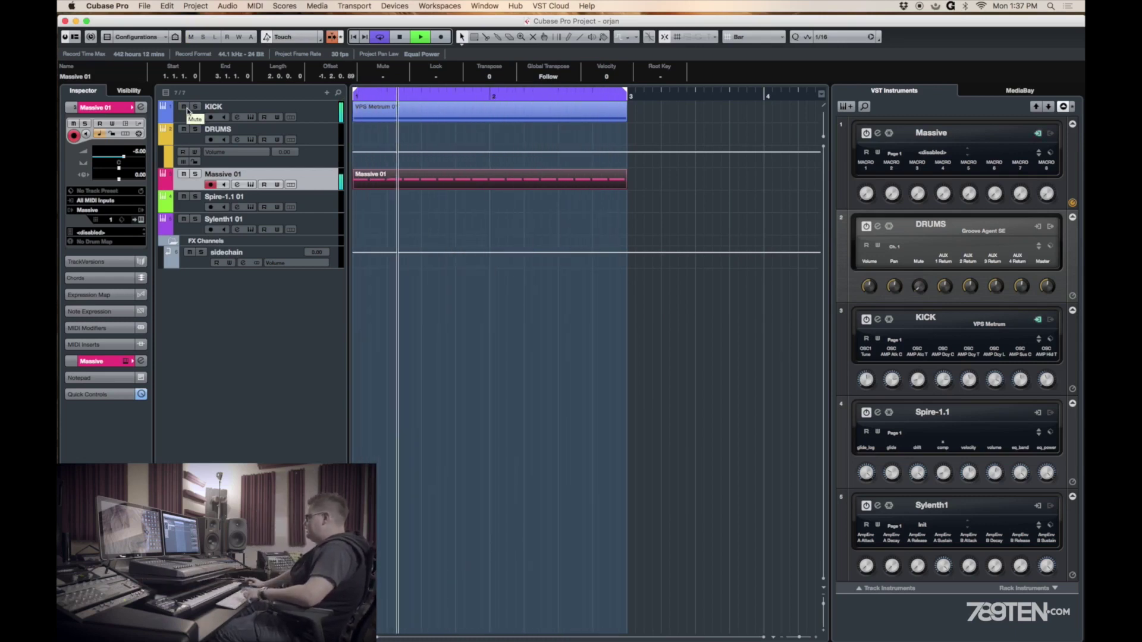
pyautogui.press('space')
# Step: Return playback to the start and select the Spire, KICK, DRUMS and Sylenth1 01 tracks in turn
pyautogui.click(354, 37)
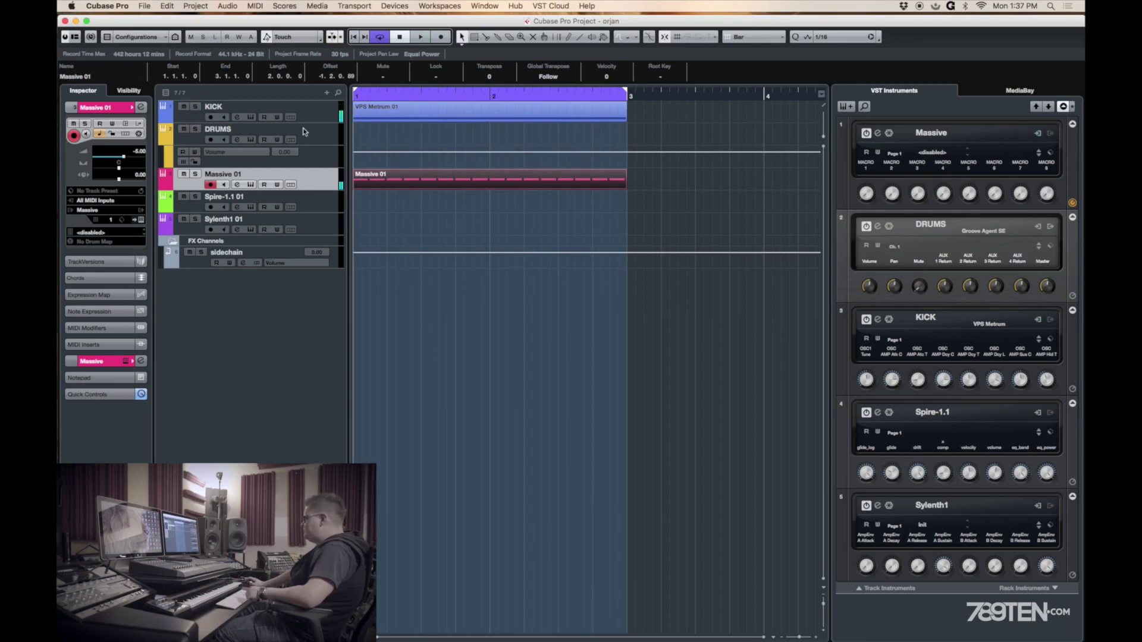
pyautogui.click(188, 208)
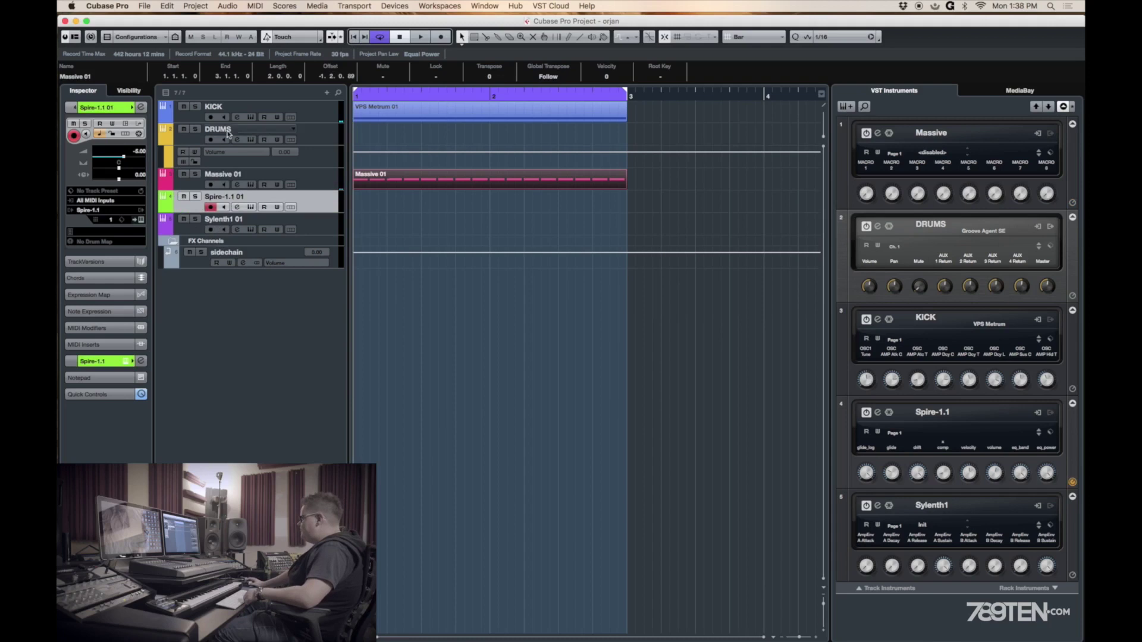
pyautogui.click(193, 121)
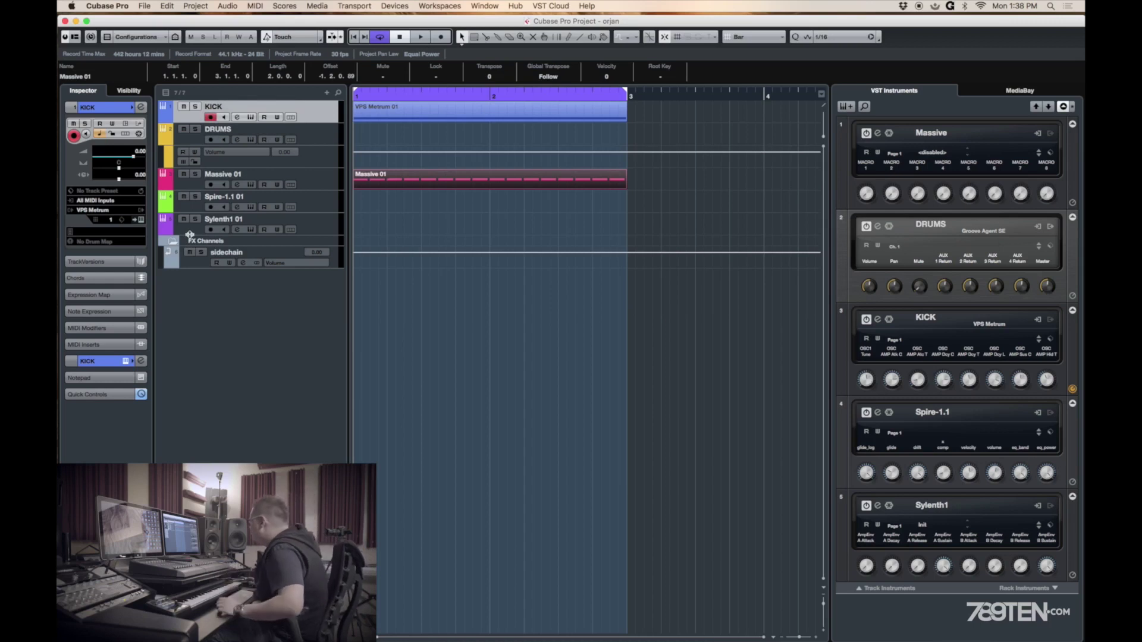
pyautogui.click(192, 143)
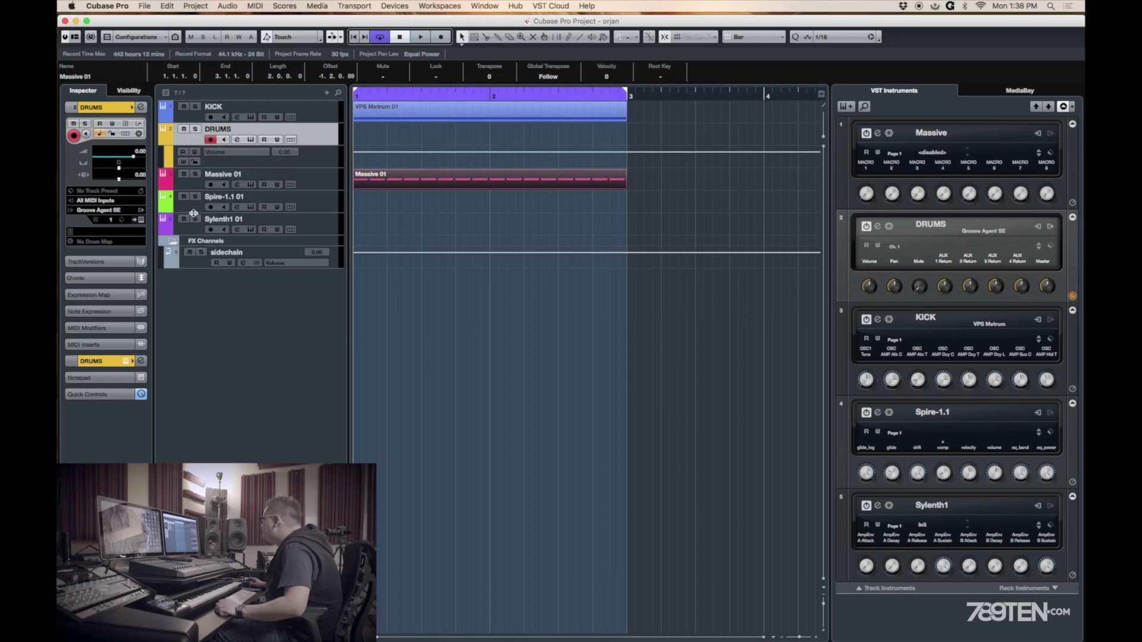
pyautogui.click(192, 232)
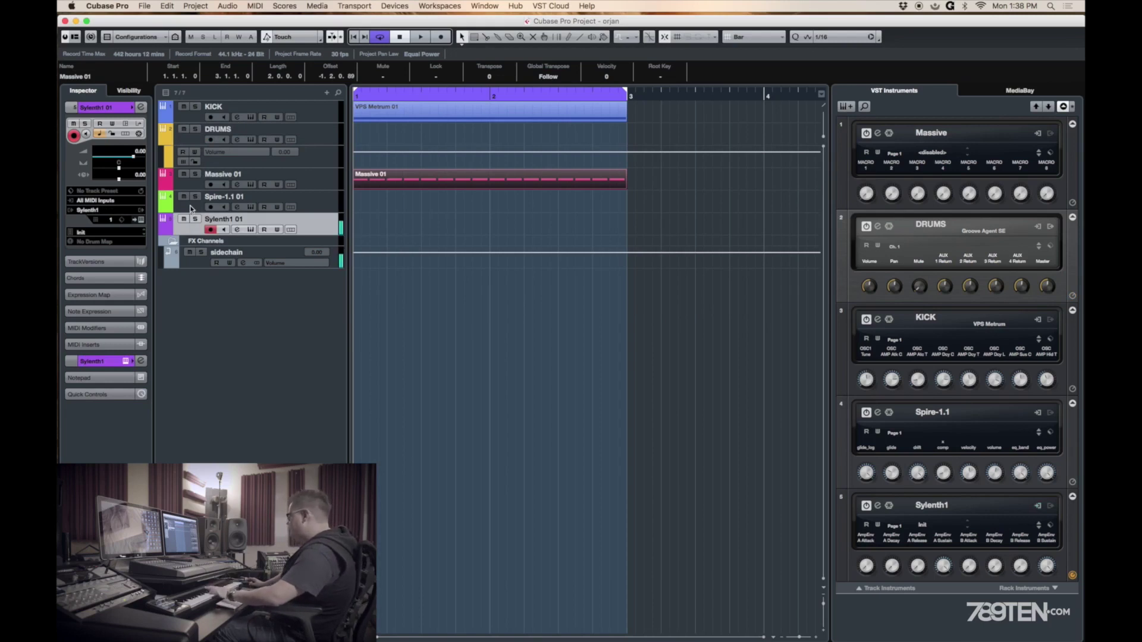
# Step: Open the Spire-1.1 editor for the Spire-1.1 01 track and move its window into view
pyautogui.click(191, 209)
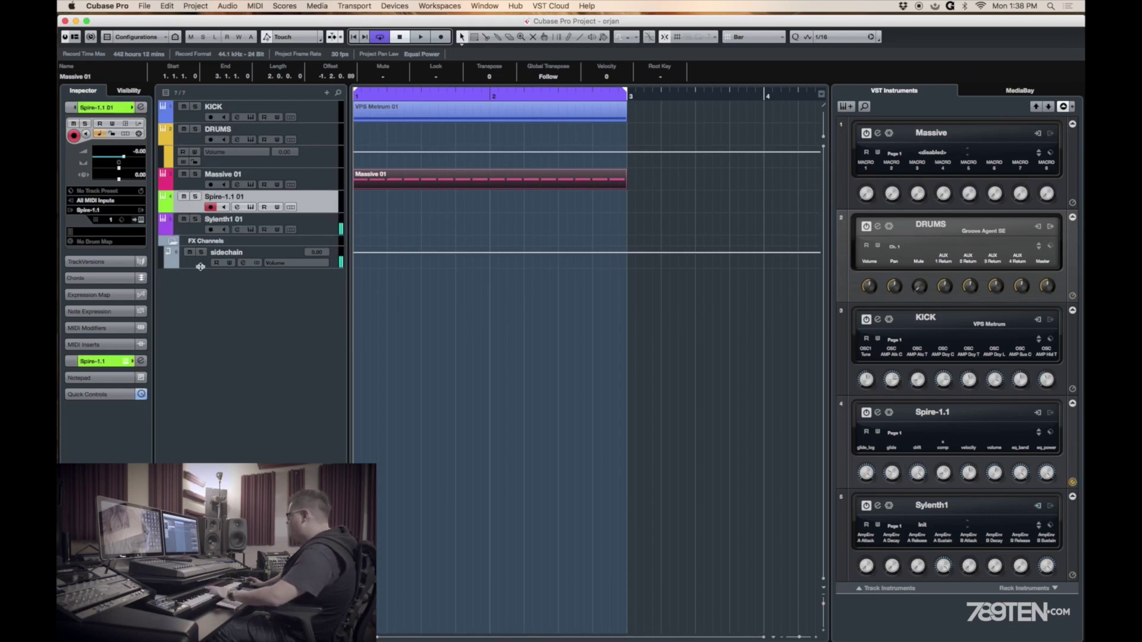
pyautogui.click(140, 221)
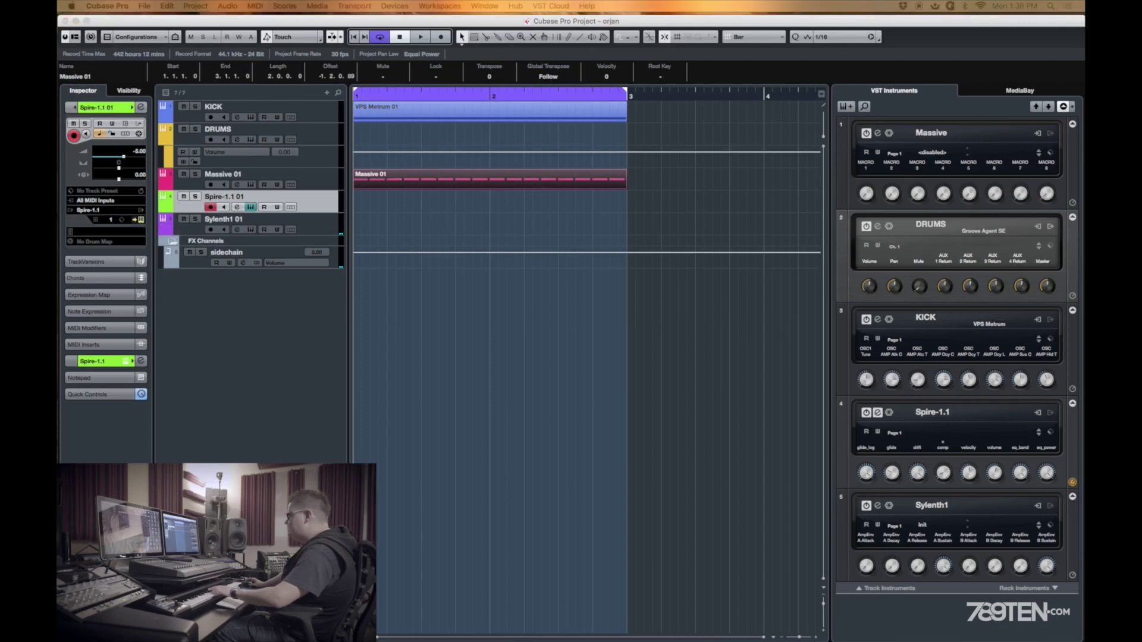
pyautogui.moveTo(411, 314); pyautogui.dragTo(564, 269)
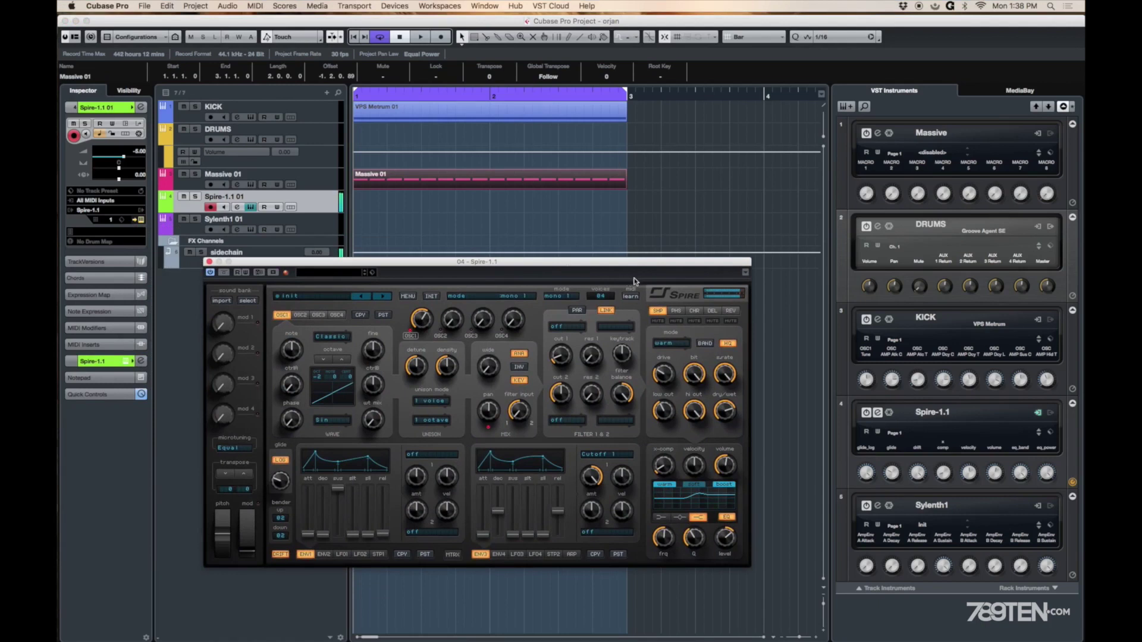
# Step: Nudge Spire's shaper dry/wet up, check the phaser and reverb effects, then show Envelope 2
pyautogui.moveTo(420, 321)
pyautogui.moveTo(737, 407); pyautogui.dragTo(733, 415)
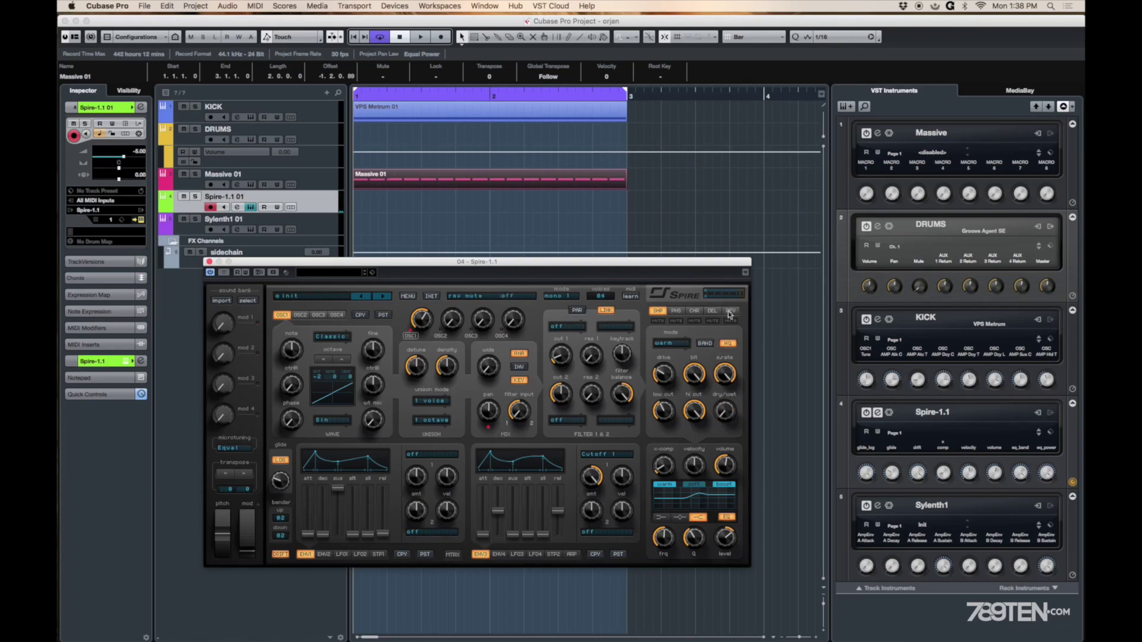
pyautogui.click(677, 310)
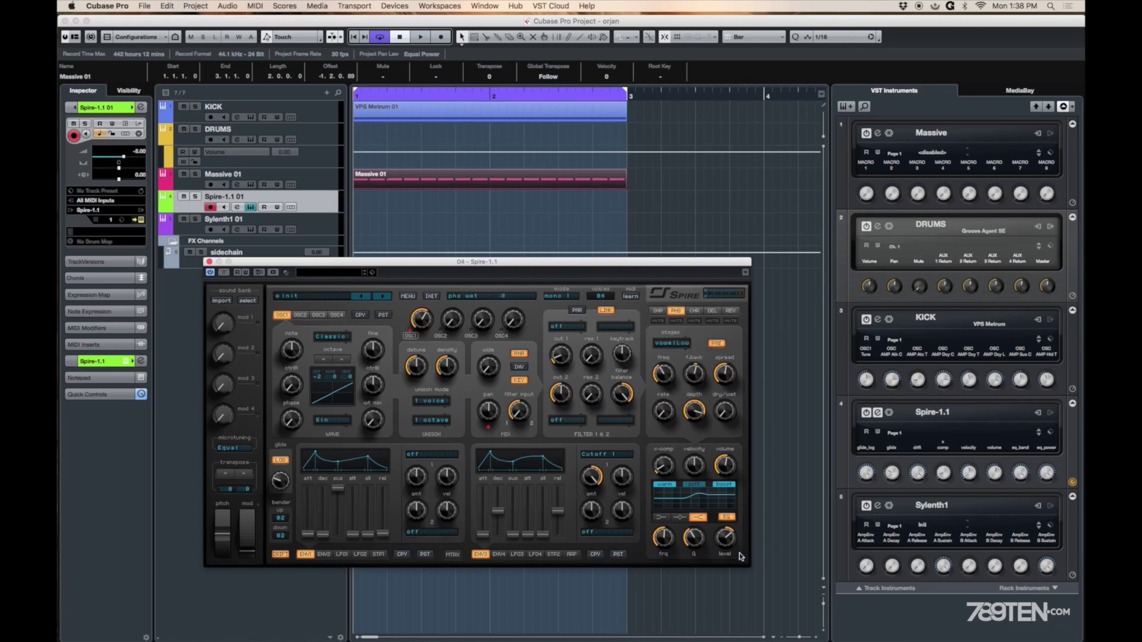
pyautogui.click(730, 311)
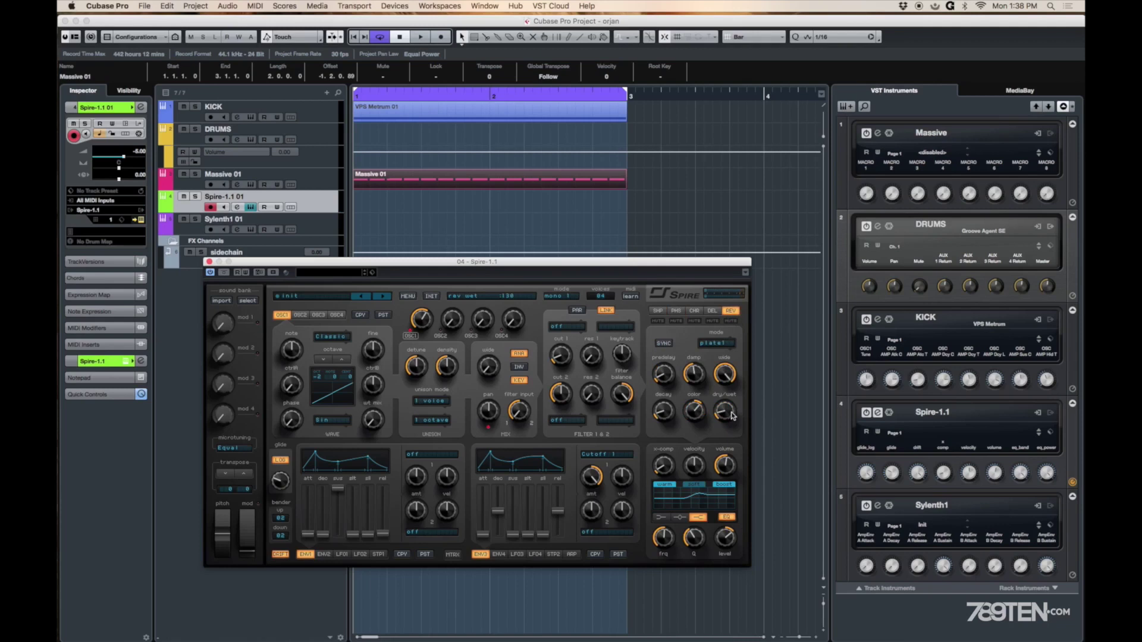
pyautogui.moveTo(728, 468)
pyautogui.click(324, 554)
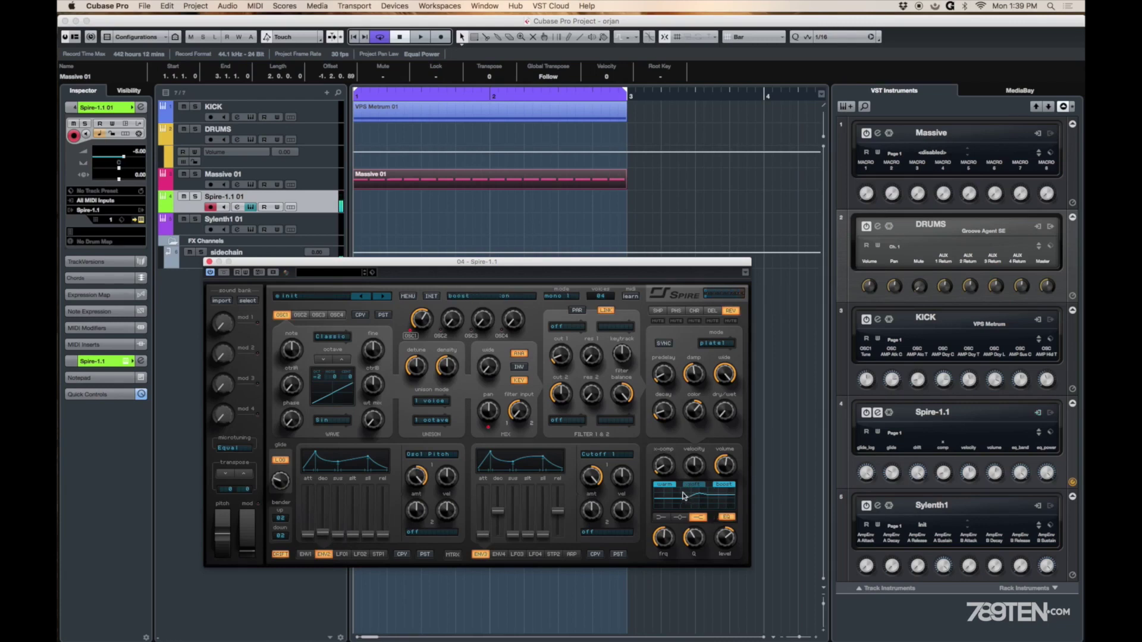
# Step: Set Spire's EQ to a lowered low shelf at 200 and raise the reverb dry/wet to 118
pyautogui.click(666, 518)
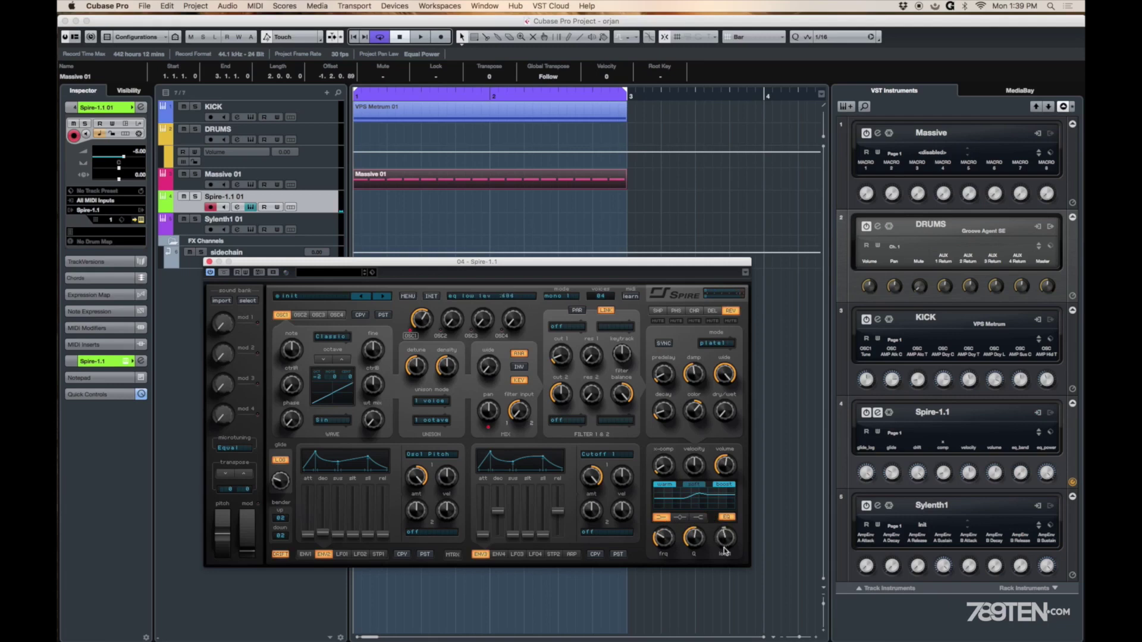
pyautogui.moveTo(725, 540); pyautogui.dragTo(726, 566)
pyautogui.moveTo(731, 419); pyautogui.dragTo(731, 407)
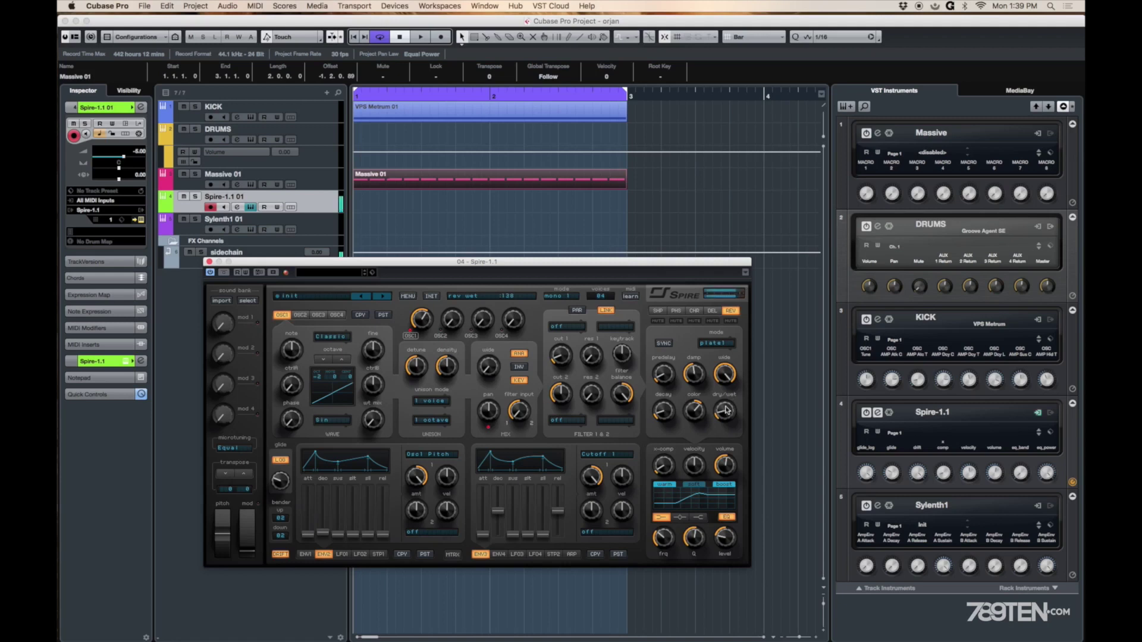
# Step: Raise Spire's shaper dry/wet to 581 and lower its low cut to 252
pyautogui.click(661, 311)
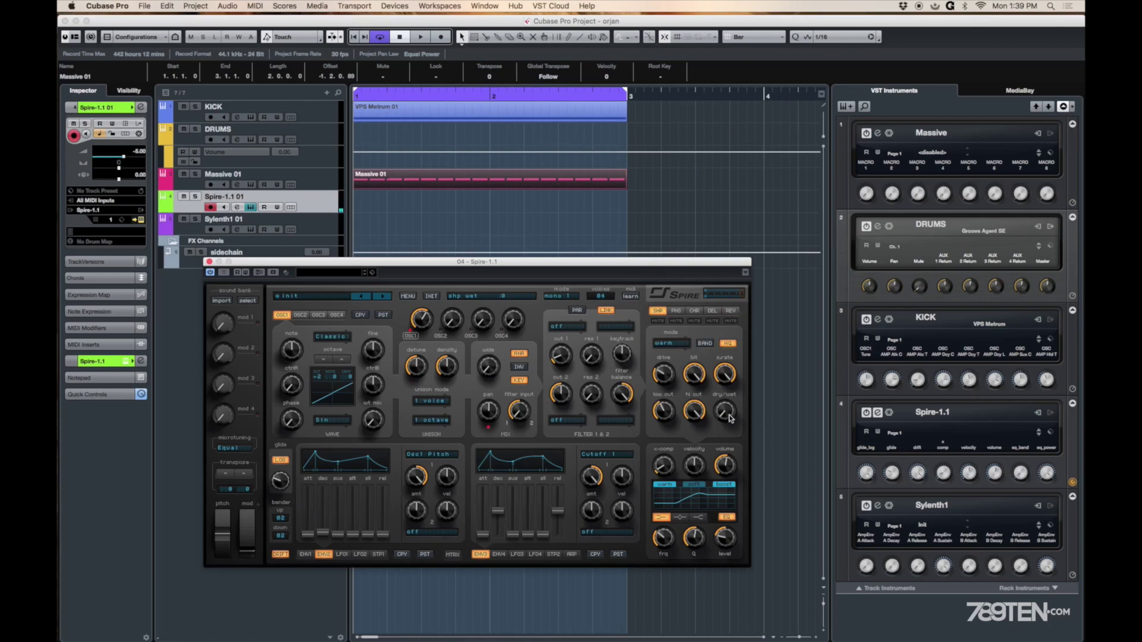
pyautogui.moveTo(730, 418); pyautogui.dragTo(728, 361)
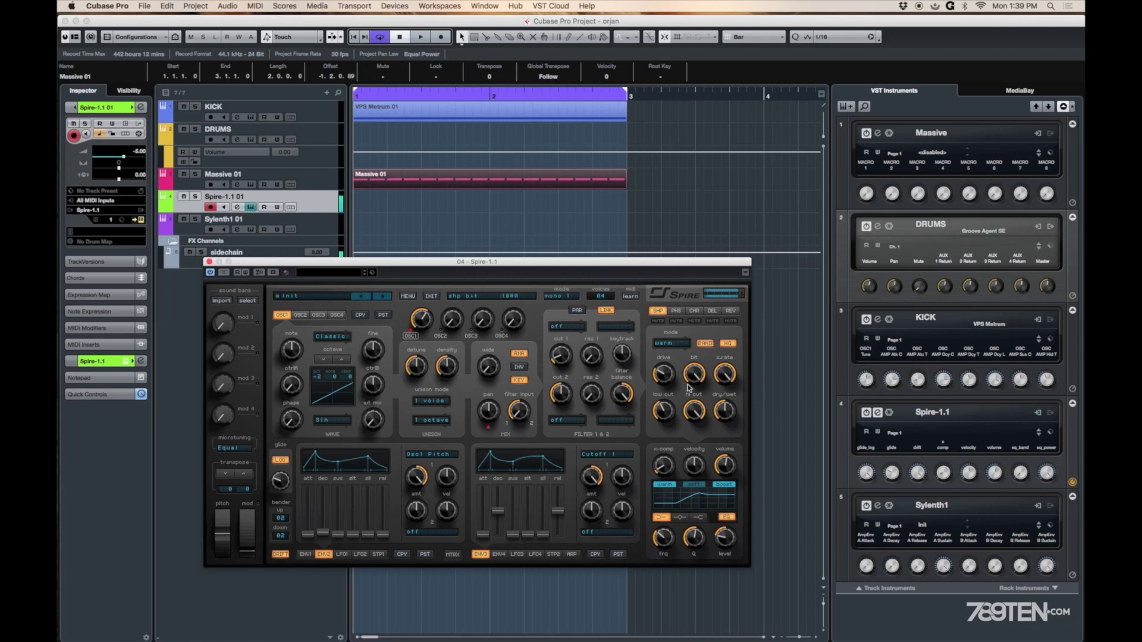
pyautogui.moveTo(672, 402)
pyautogui.mouseDown()
pyautogui.moveTo(669, 421)
pyautogui.moveTo(669, 408)
pyautogui.mouseUp()
# Step: Raise the phaser dry/wet to 189, then lower the shaper low cut to about 263
pyautogui.click(677, 311)
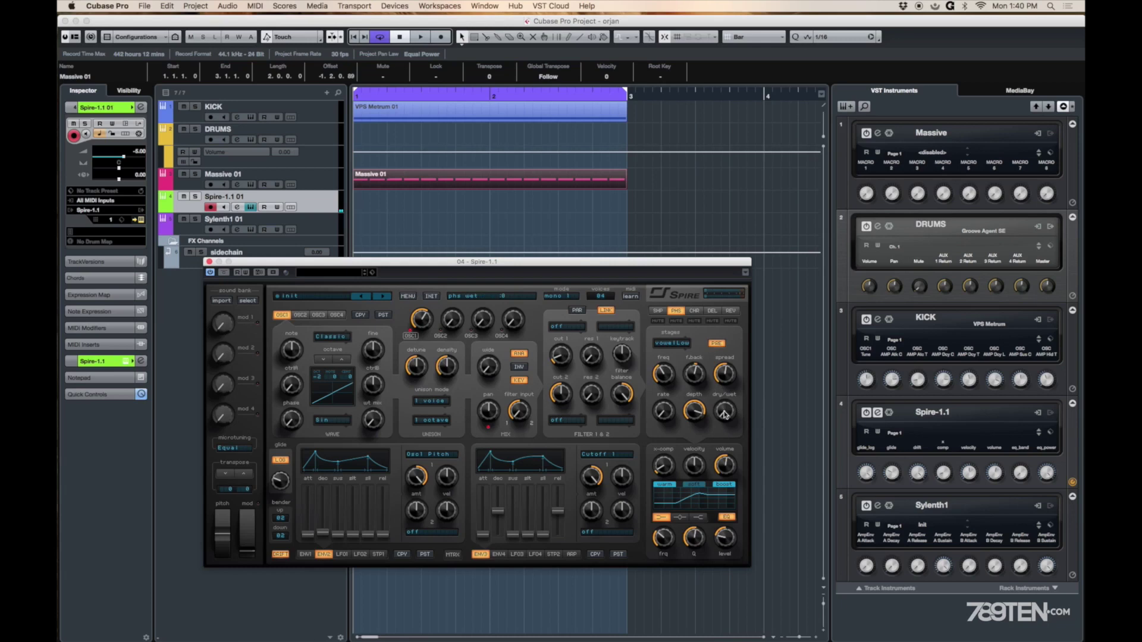
pyautogui.moveTo(725, 415); pyautogui.dragTo(720, 291)
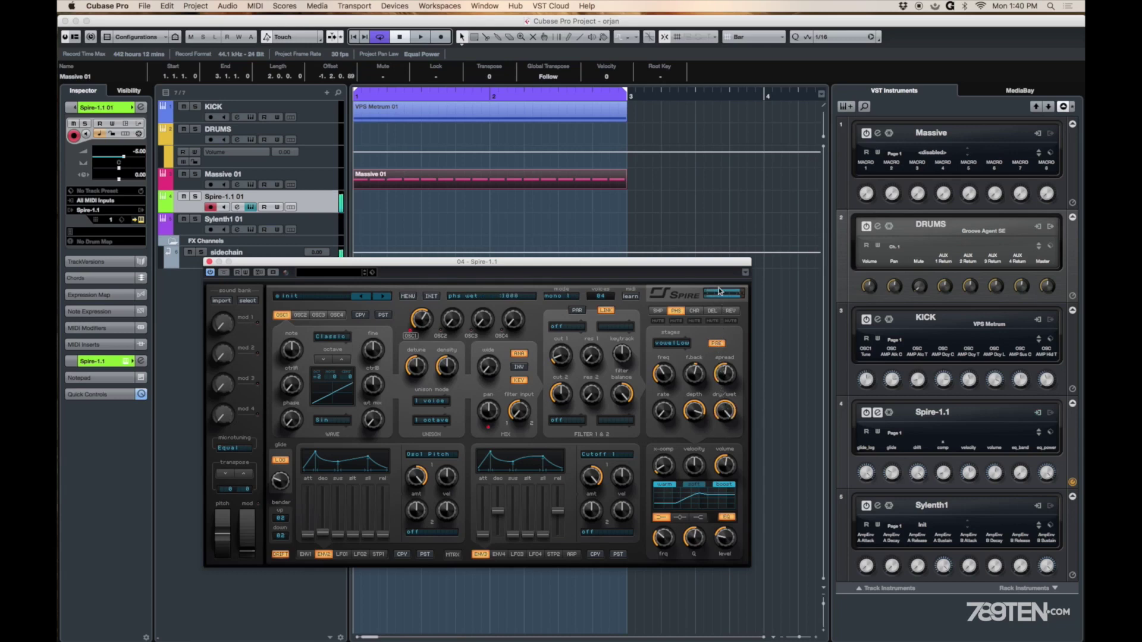
pyautogui.click(659, 310)
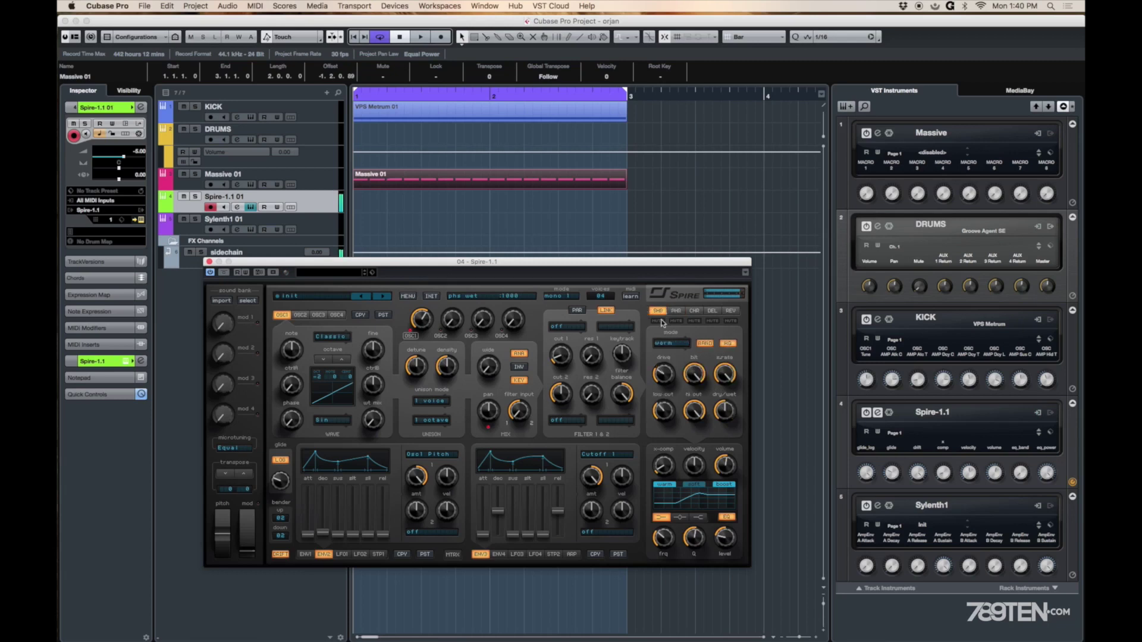
pyautogui.moveTo(672, 402); pyautogui.dragTo(670, 418)
# Step: Record a Spire bass part on Spire-1.1 01 across bars 1–3 and open it in the Key Editor
pyautogui.click(209, 262)
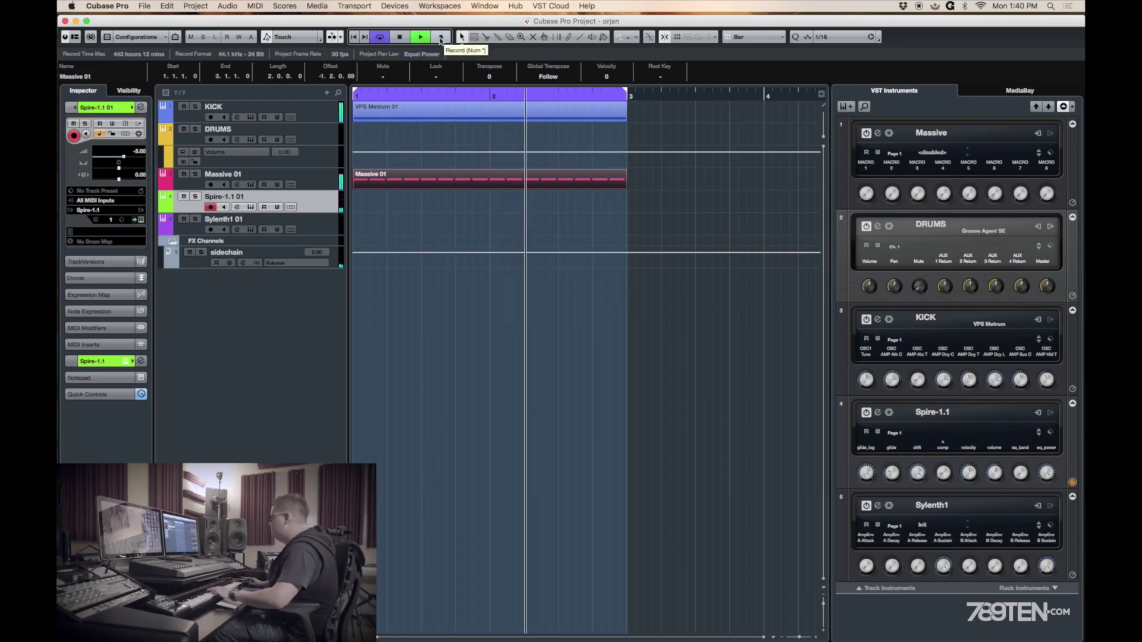
pyautogui.click(441, 38)
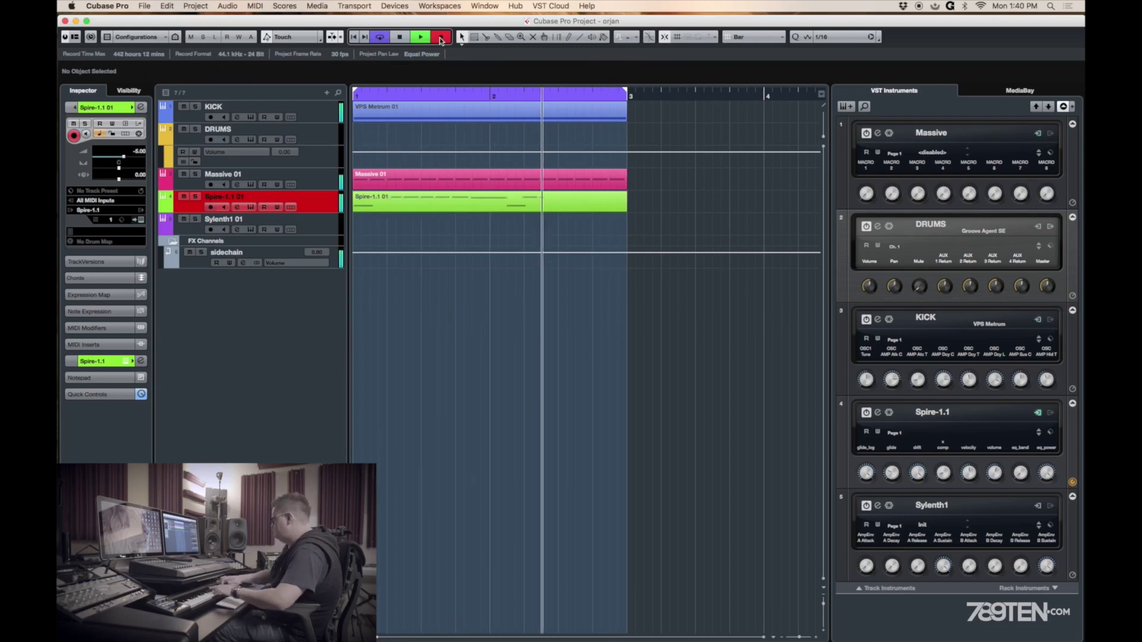
pyautogui.click(440, 38)
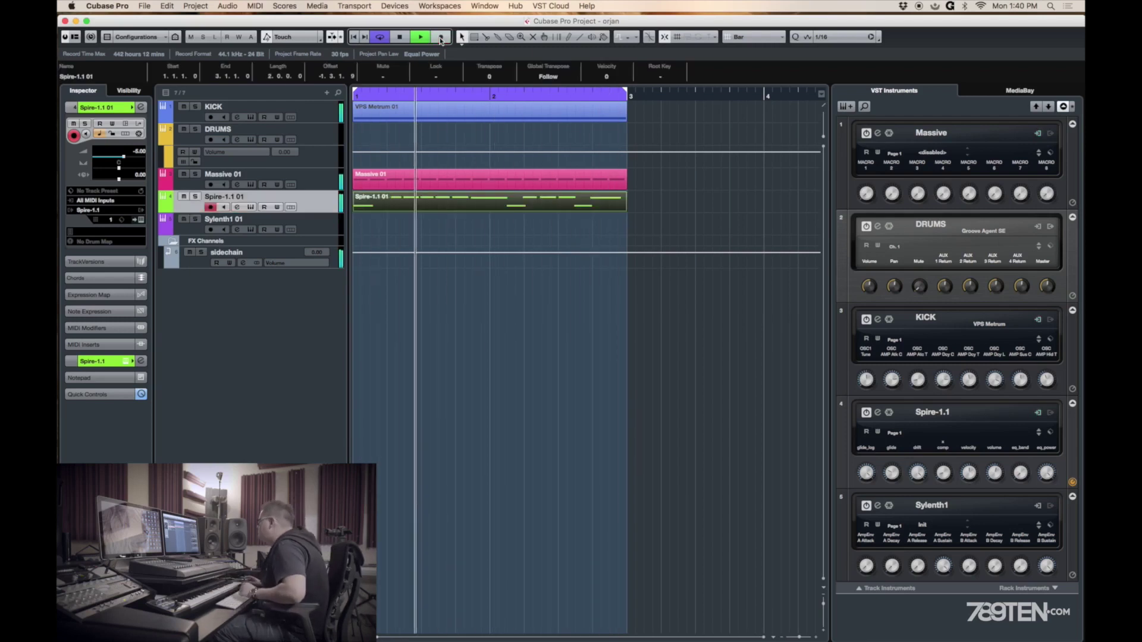
pyautogui.doubleClick(395, 199)
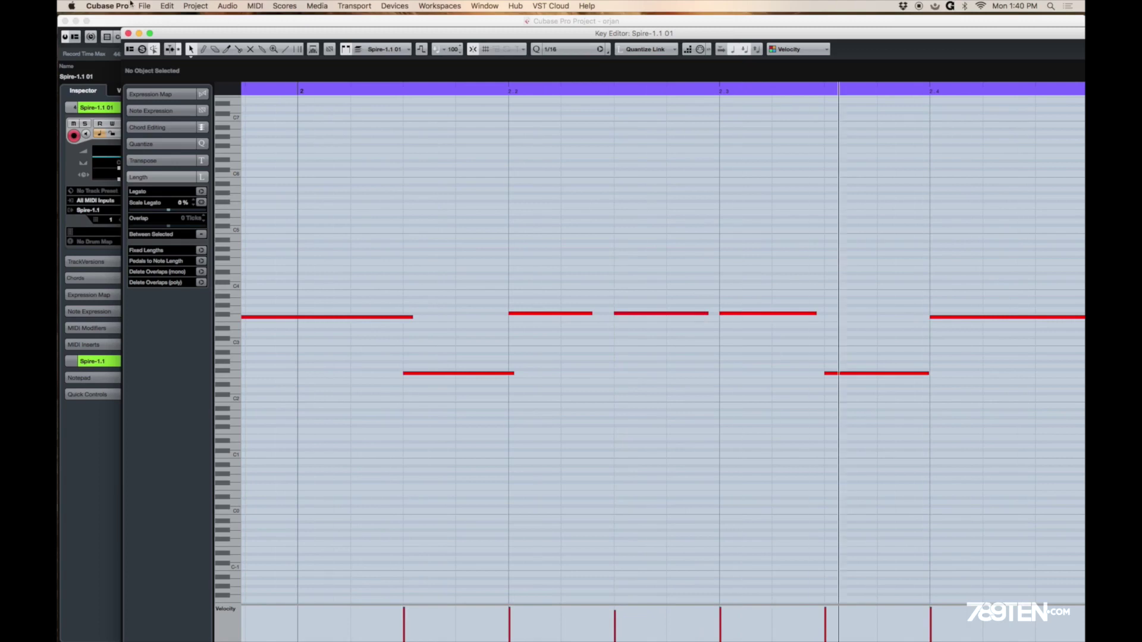
# Step: Close the Key Editor after checking the recorded Spire part's two-pitch notes
pyautogui.click(128, 33)
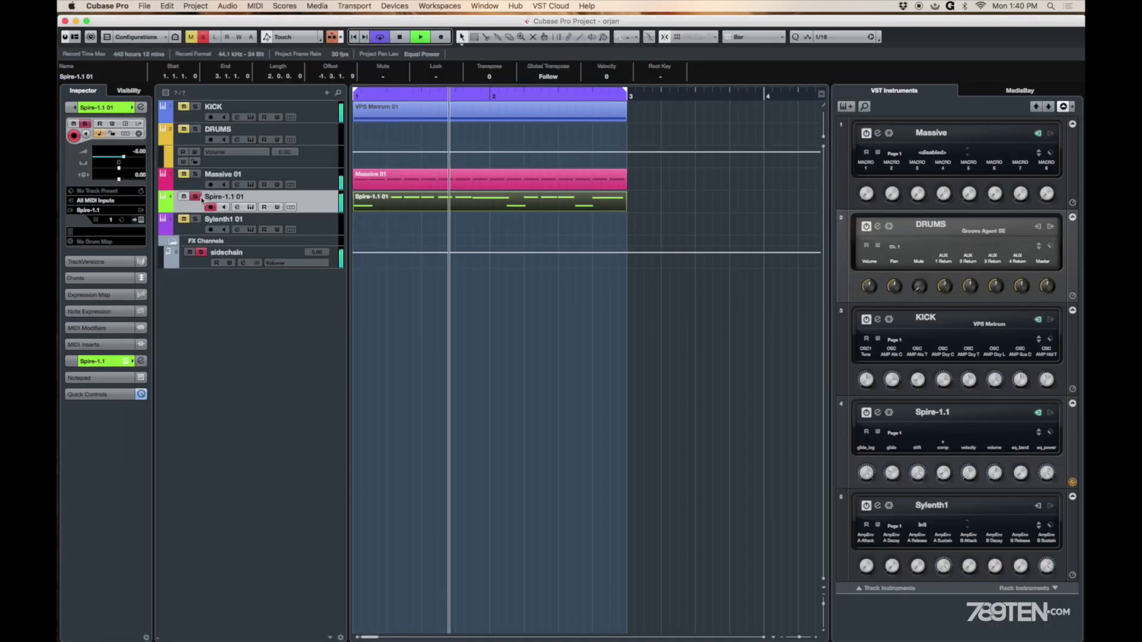